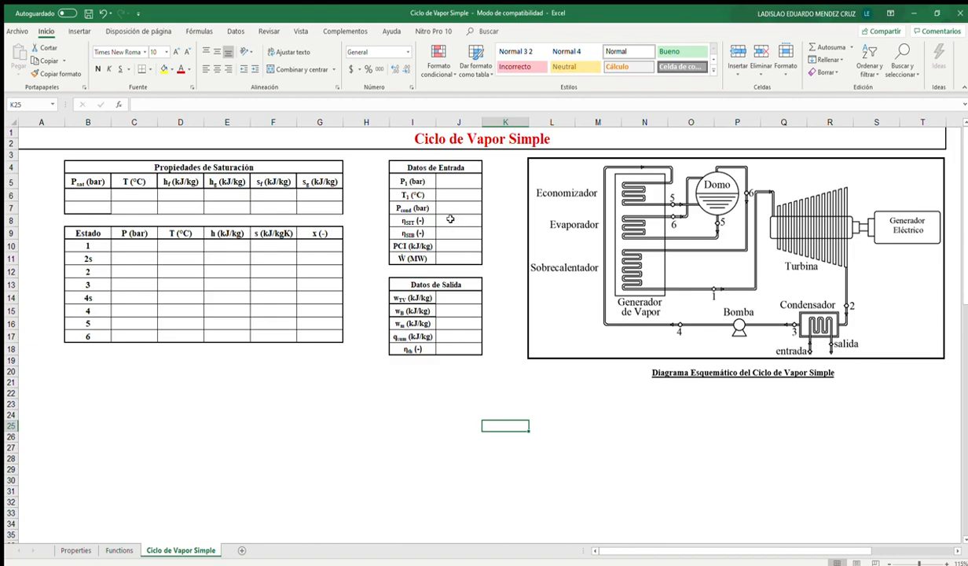
pyautogui.moveTo(424, 181); pyautogui.dragTo(424, 194)
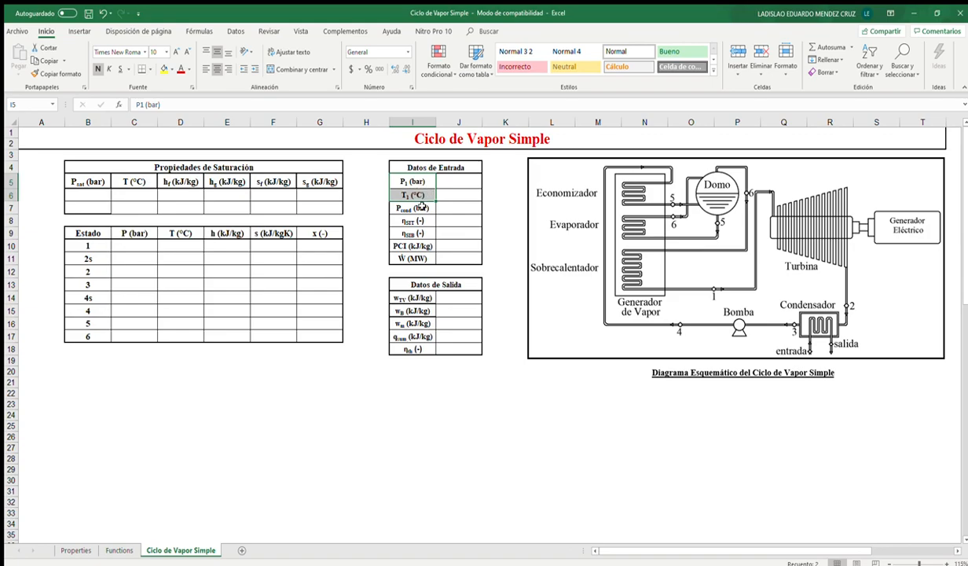
pyautogui.click(422, 208)
pyautogui.click(422, 222)
pyautogui.click(423, 234)
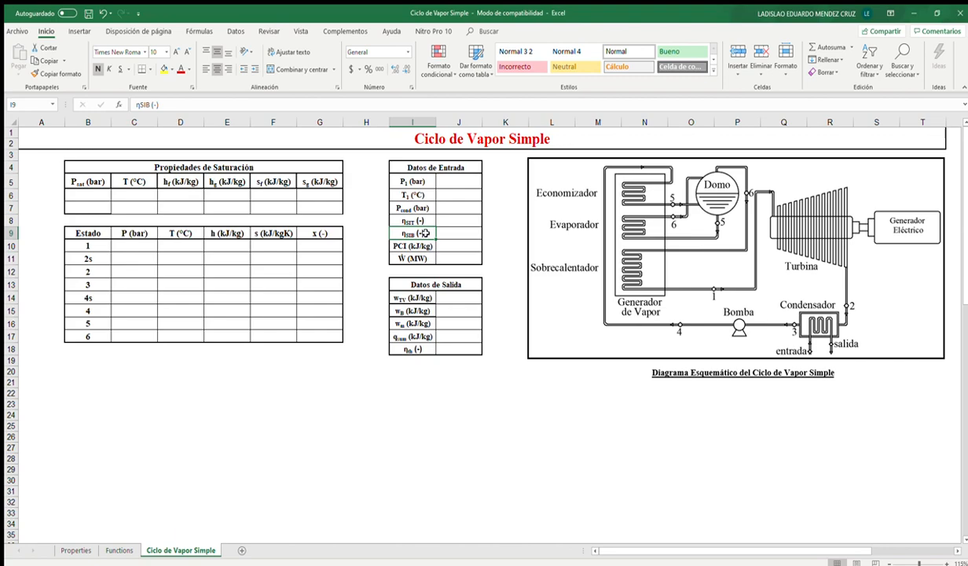
pyautogui.click(419, 246)
pyautogui.click(422, 260)
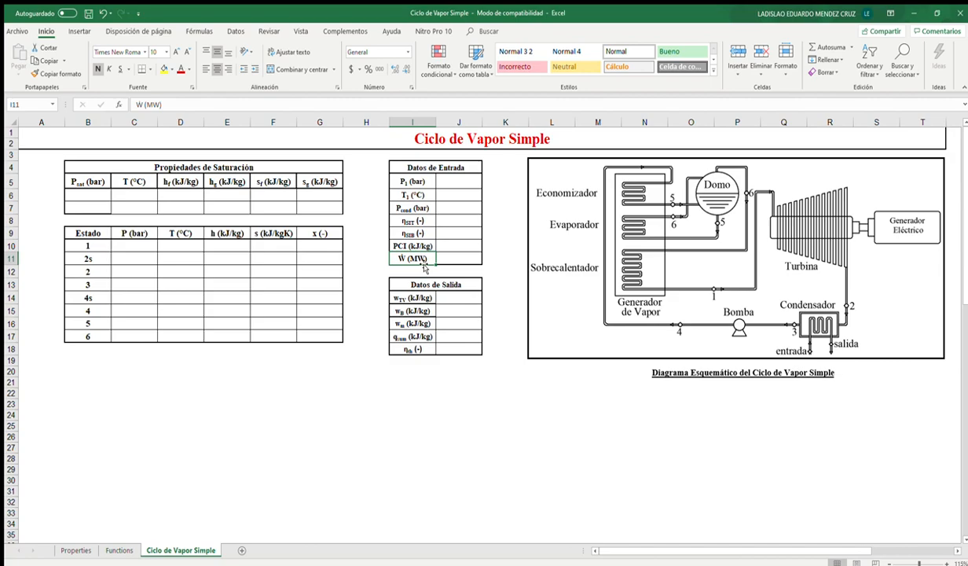
# In Datos de Entrada, enter 100 bar for P1, 500 °C for T1 and 0.07 bar for Pcond.
pyautogui.click(434, 181)
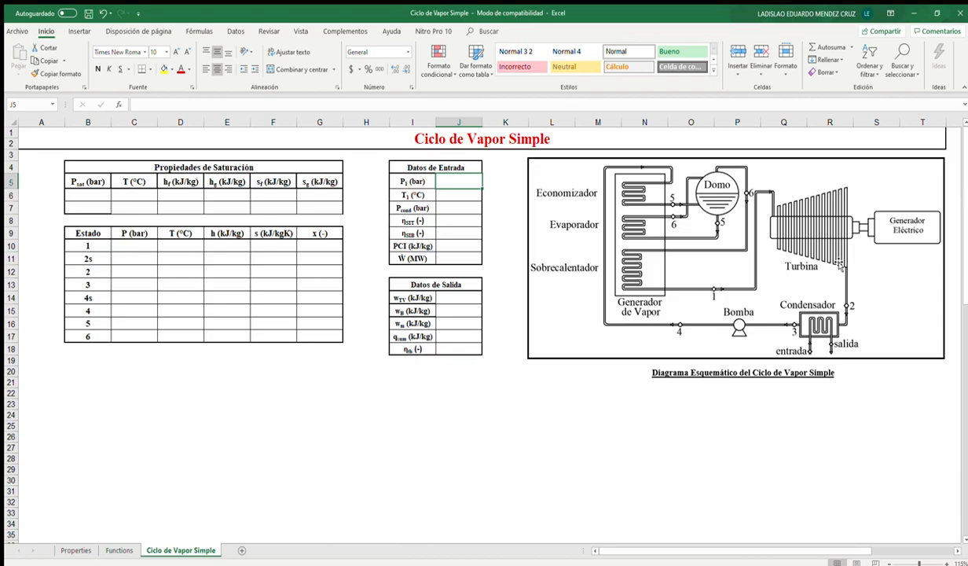
pyautogui.write('100')
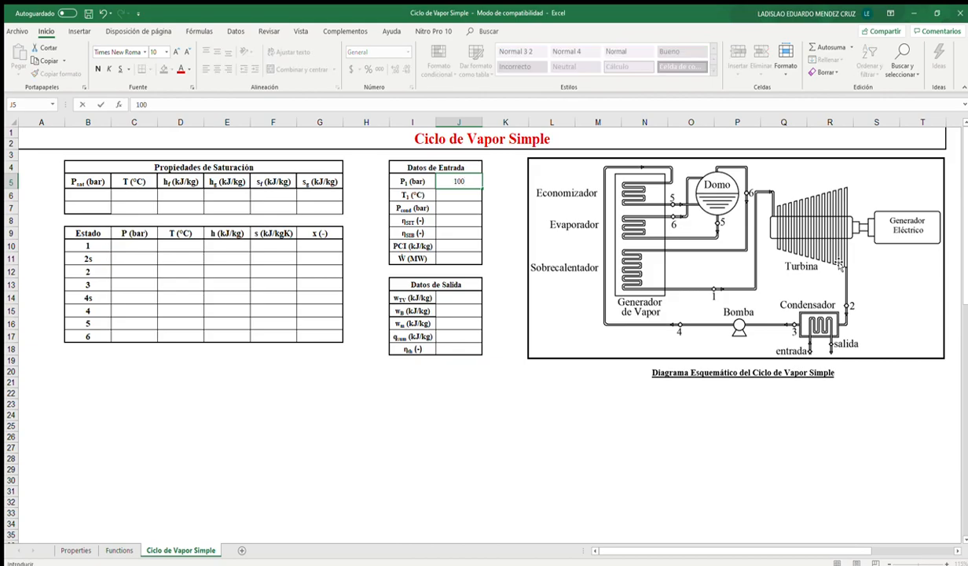
pyautogui.press('Return')
pyautogui.write('500')
pyautogui.press('Return')
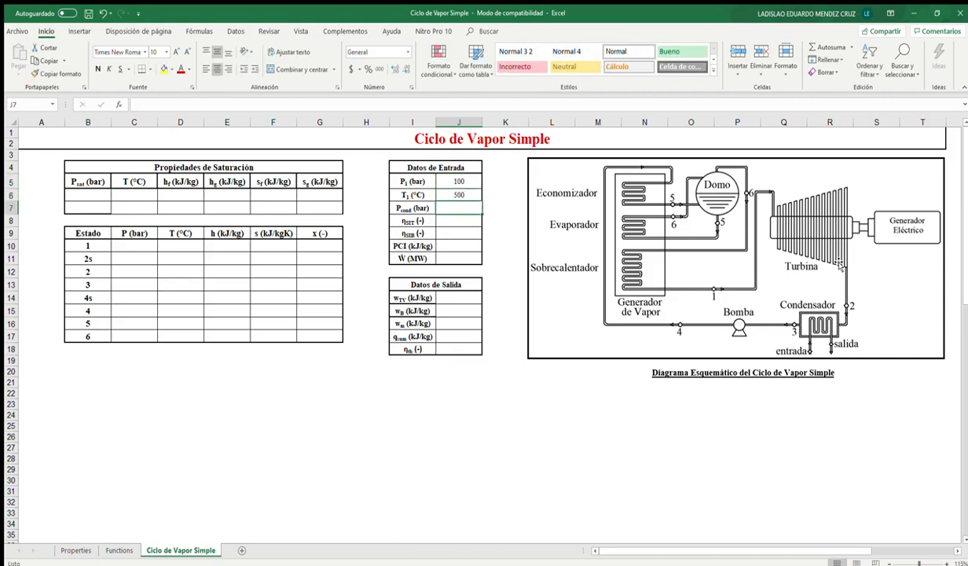
pyautogui.write('0.07')
pyautogui.press('Return')
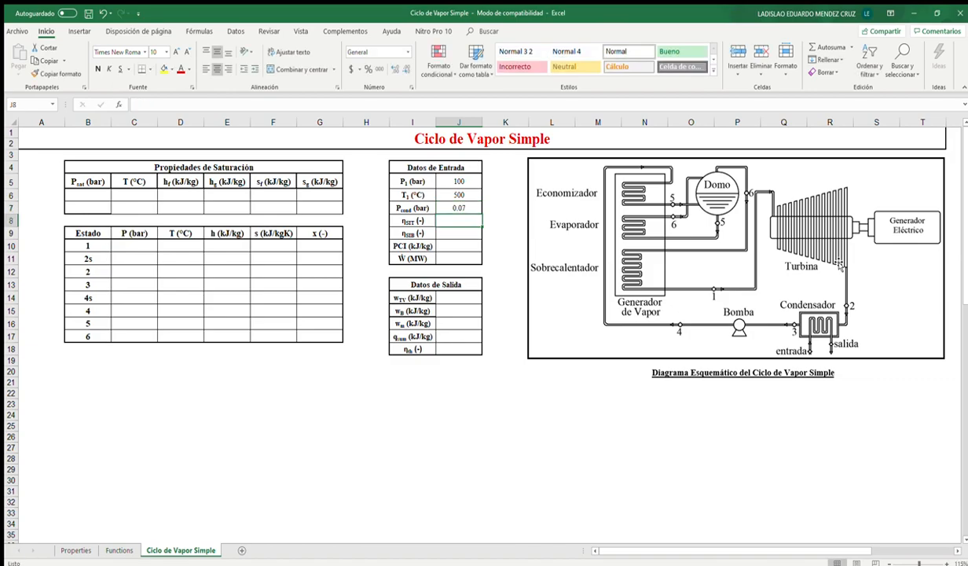
# Enter the remaining input data: 0.89 for ηSIT, 0.80 for ηSIB, 47000 kJ/kg for PCI and 250 MW for Ẇ.
pyautogui.write('0.89')
pyautogui.press('Return')
pyautogui.write('0.80')
pyautogui.press('Return')
pyautogui.write('47000')
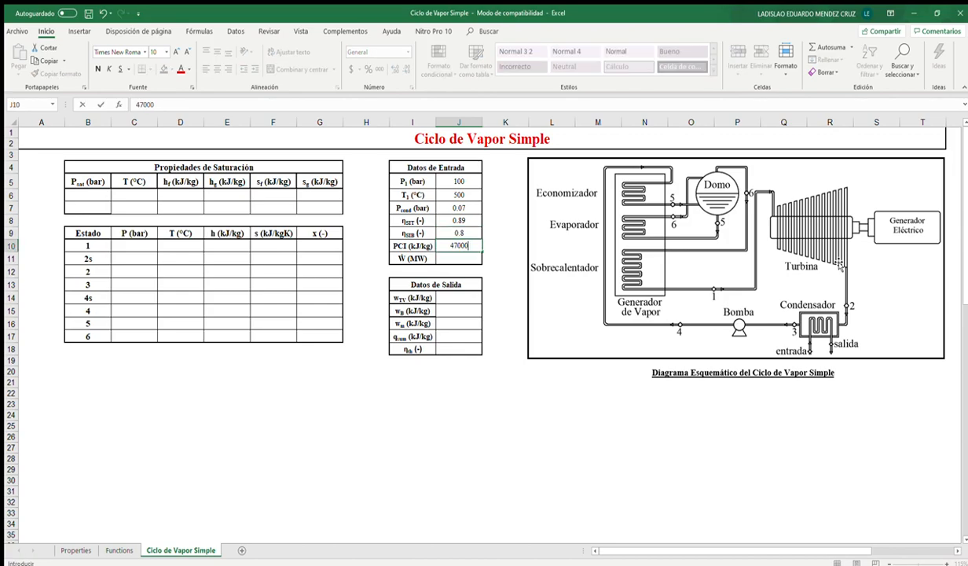
pyautogui.press('Return')
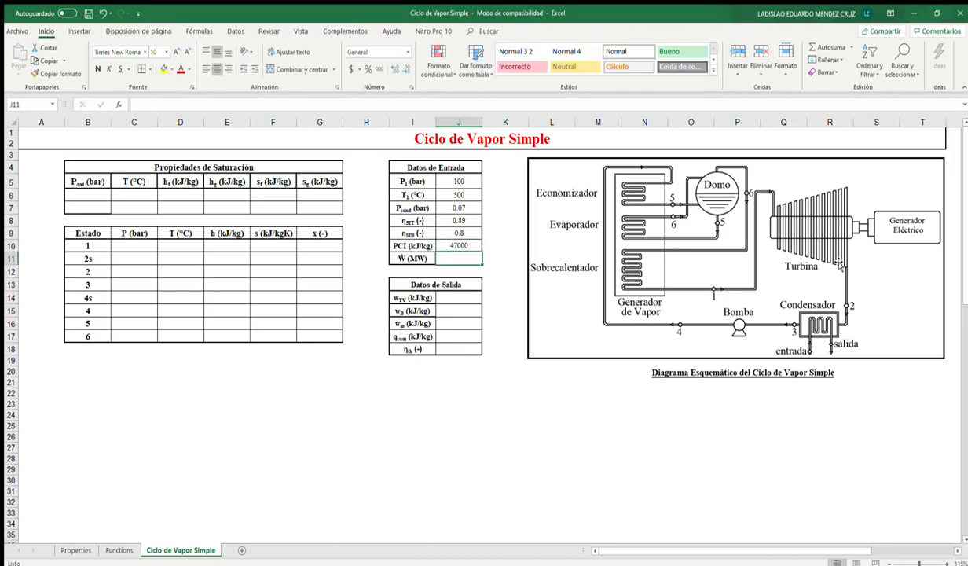
pyautogui.write('250')
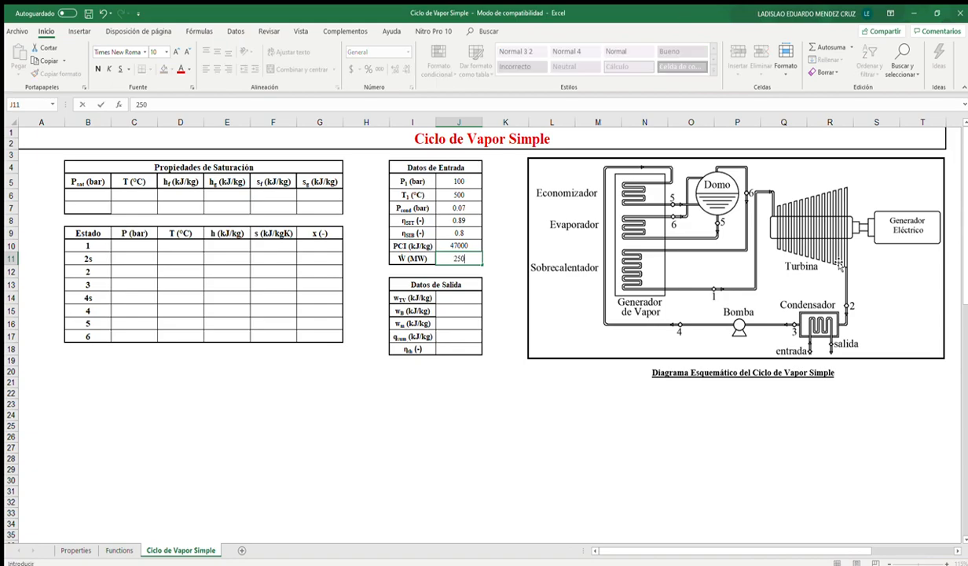
pyautogui.press('Return')
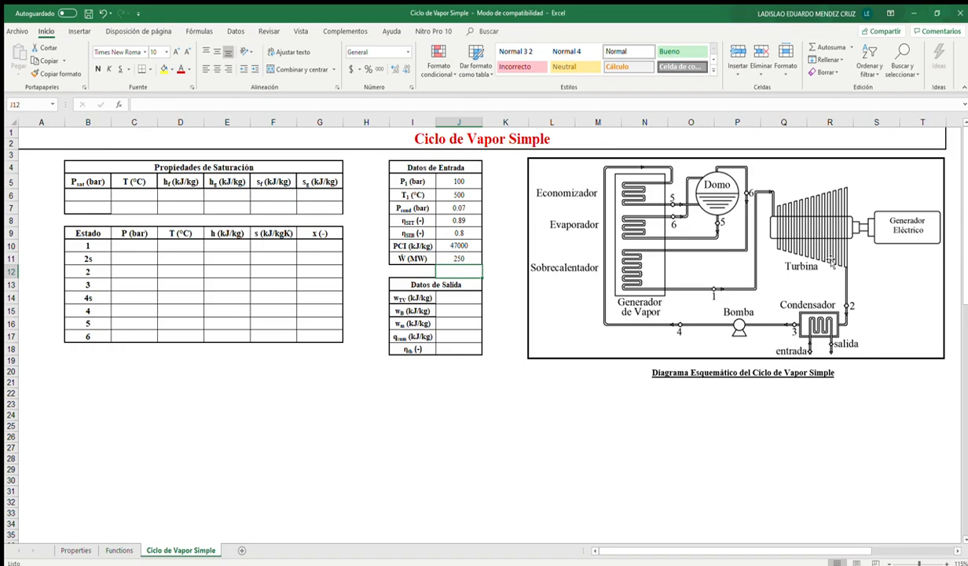
# Link the first saturation pressure in cell B6 to the P1 input with =J5.
pyautogui.click(87, 190)
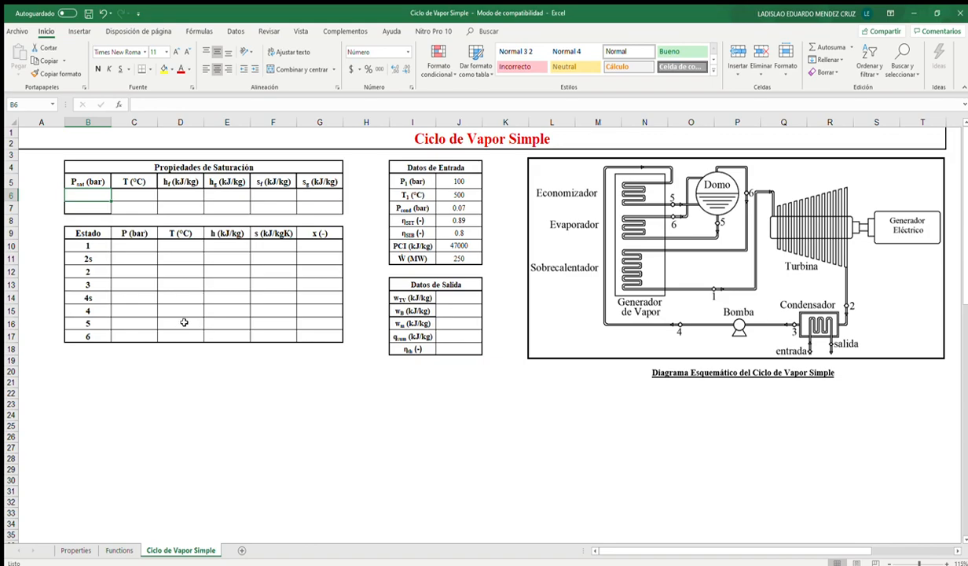
pyautogui.write('=')
pyautogui.click(449, 180)
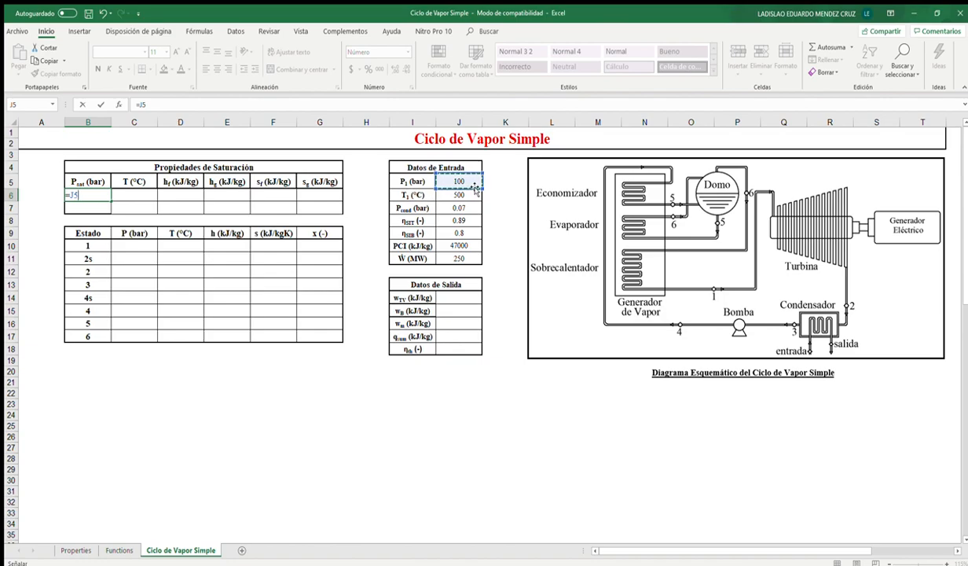
pyautogui.press('Return')
# Calculate the saturation temperature in cell C6 with =tsat_p(B6).
pyautogui.click(134, 194)
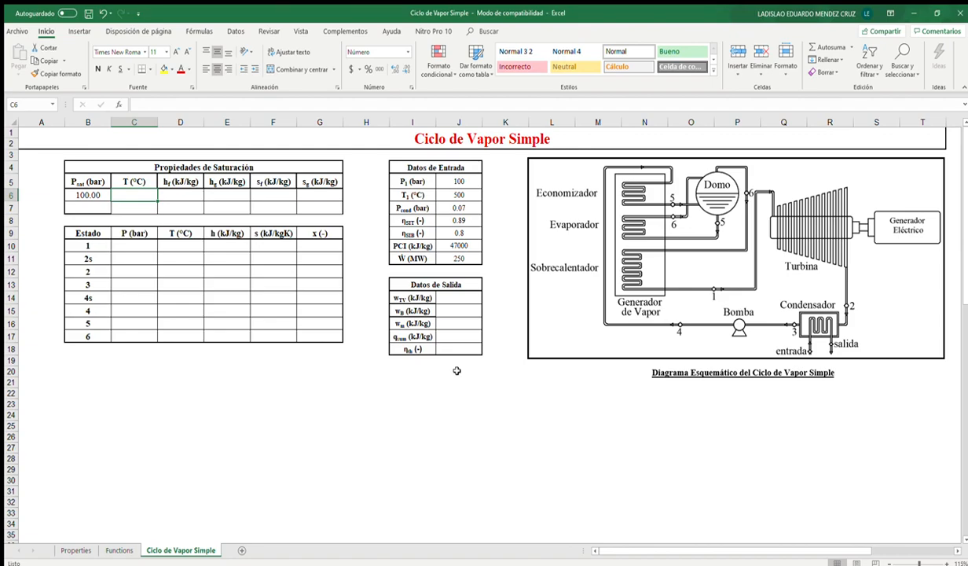
pyautogui.write('=t')
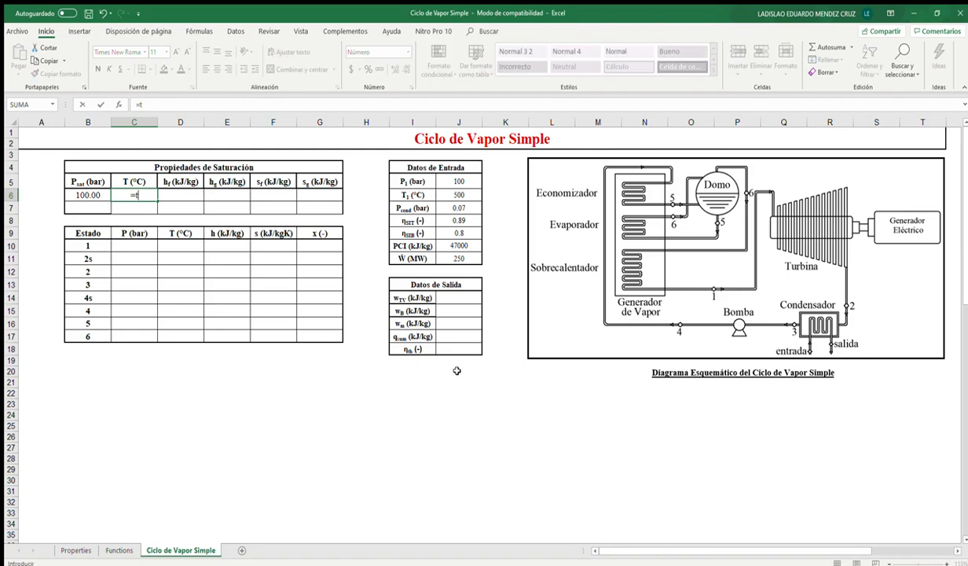
pyautogui.write('sat_p(')
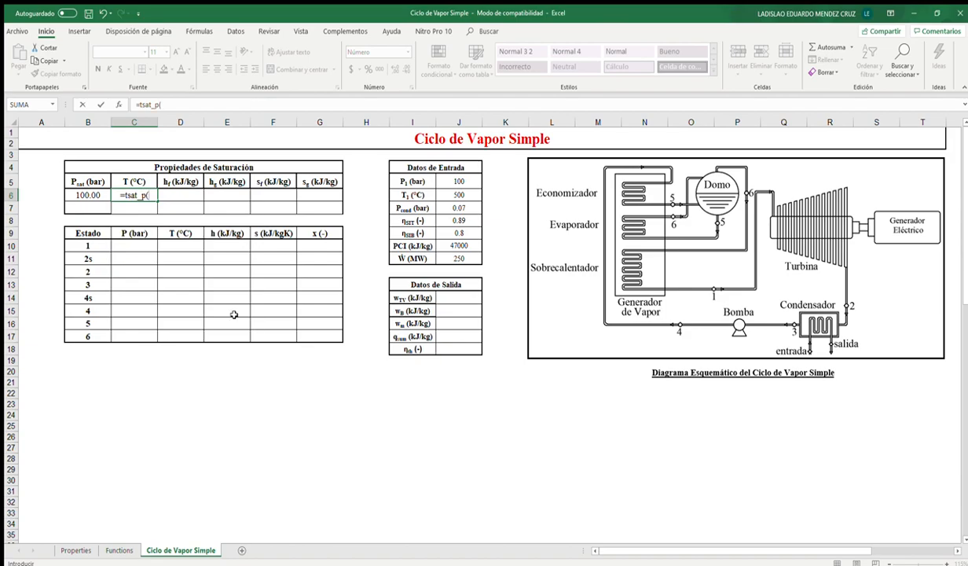
pyautogui.click(90, 195)
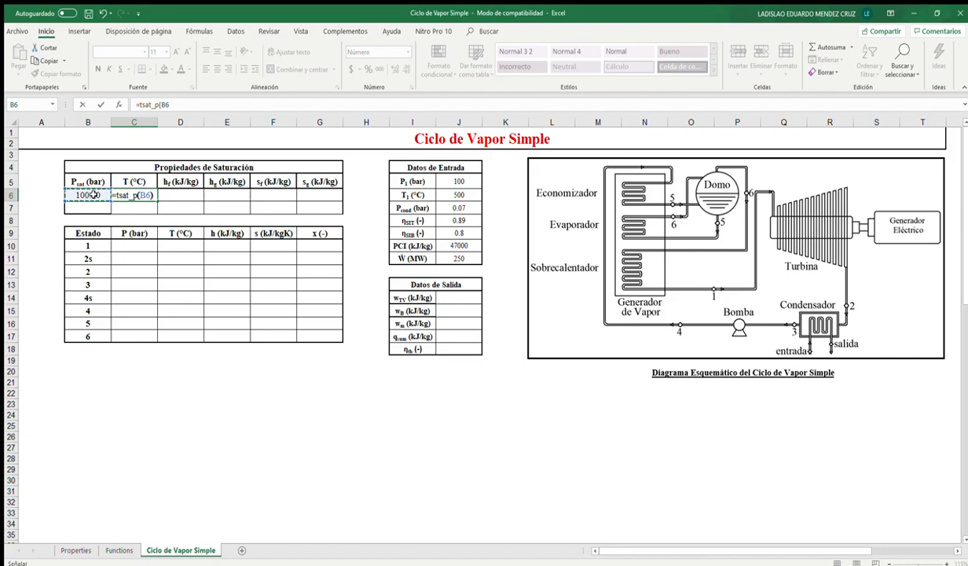
pyautogui.press('Tab')
# Calculate the saturated liquid enthalpy hf in cell D6 with =hl_p(B6).
pyautogui.write('=')
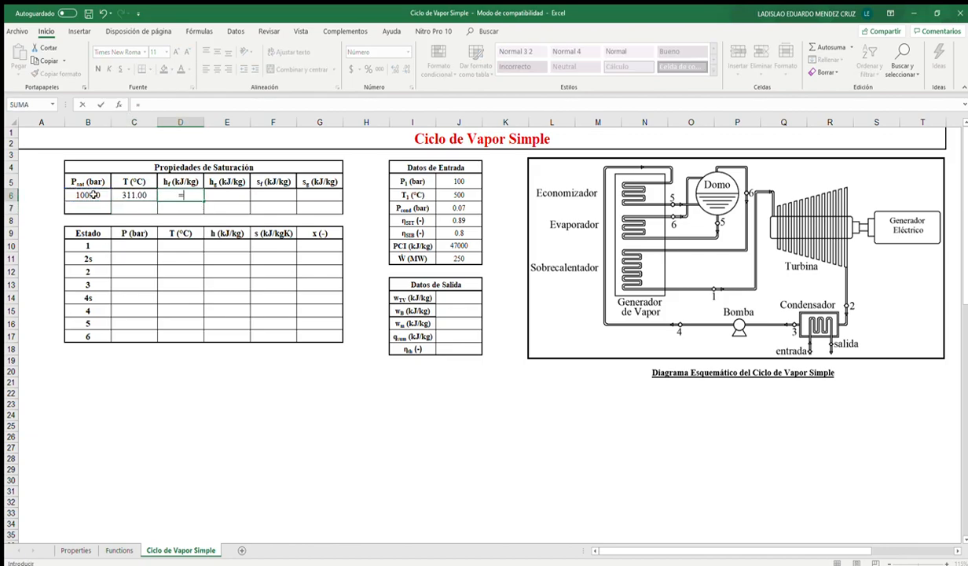
pyautogui.write('hl_p(')
pyautogui.click(93, 194)
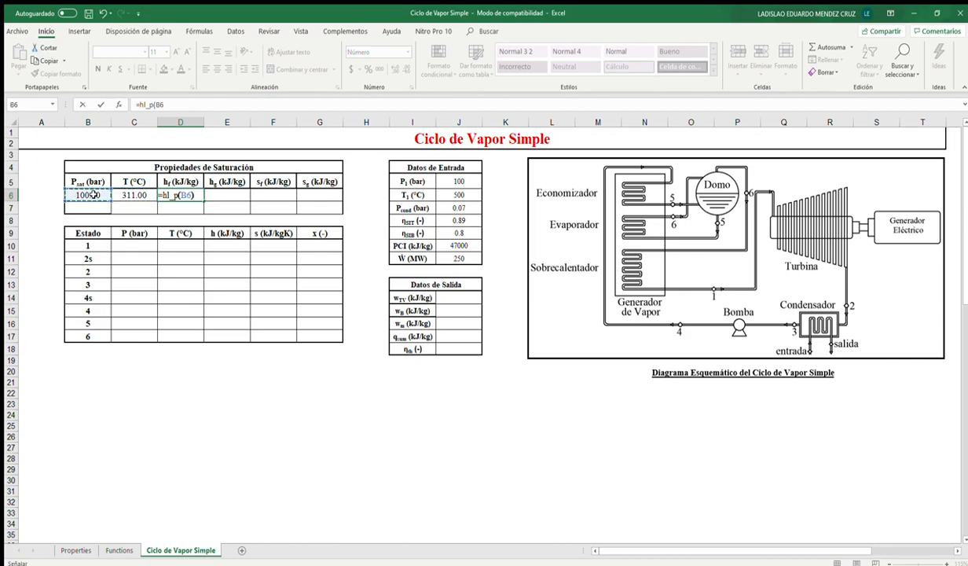
pyautogui.press('Return')
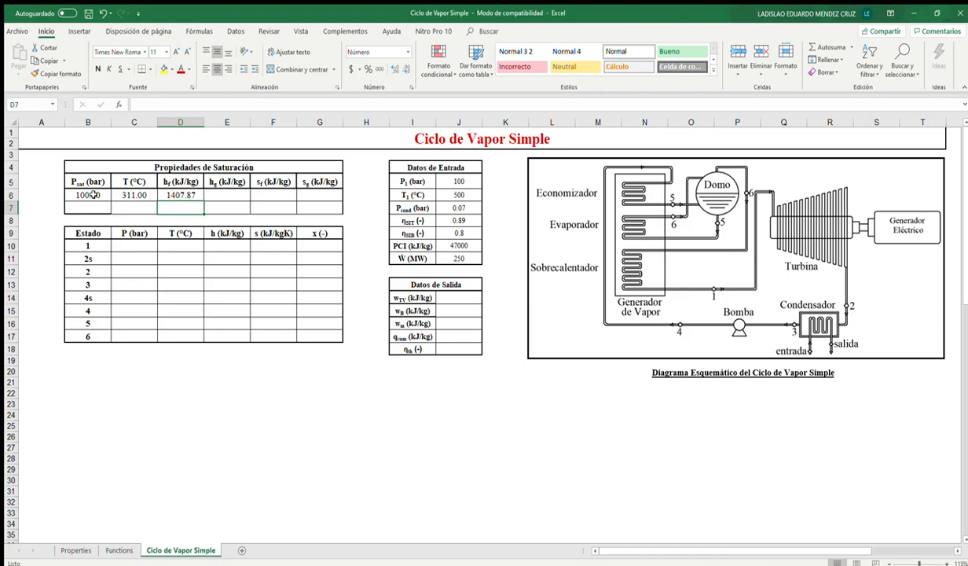
# Calculate the saturated vapor enthalpy hg in cell E6 with =hv_p(B6).
pyautogui.press('Up')
pyautogui.press('Right')
pyautogui.write('=hv')
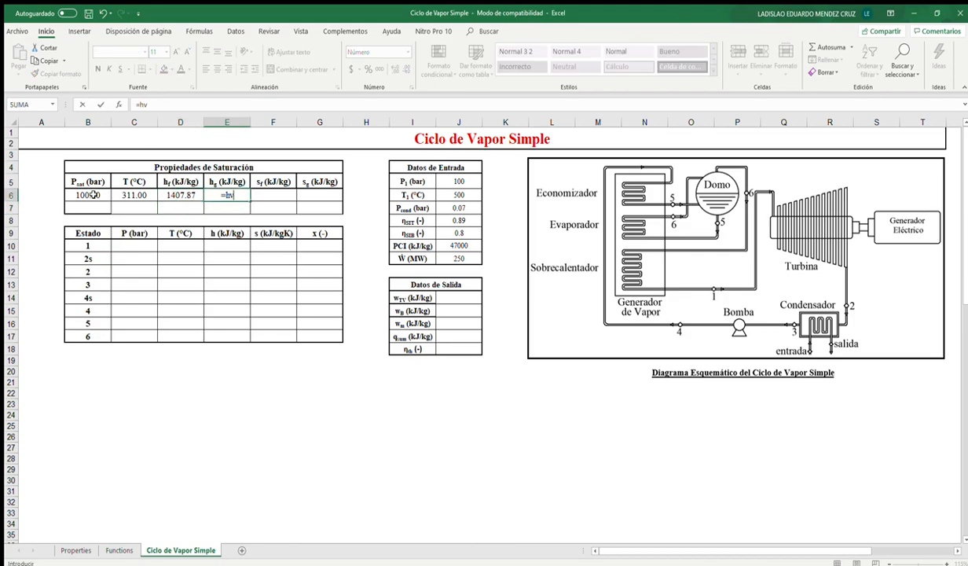
pyautogui.write('_p(')
pyautogui.click(93, 194)
pyautogui.press('Return')
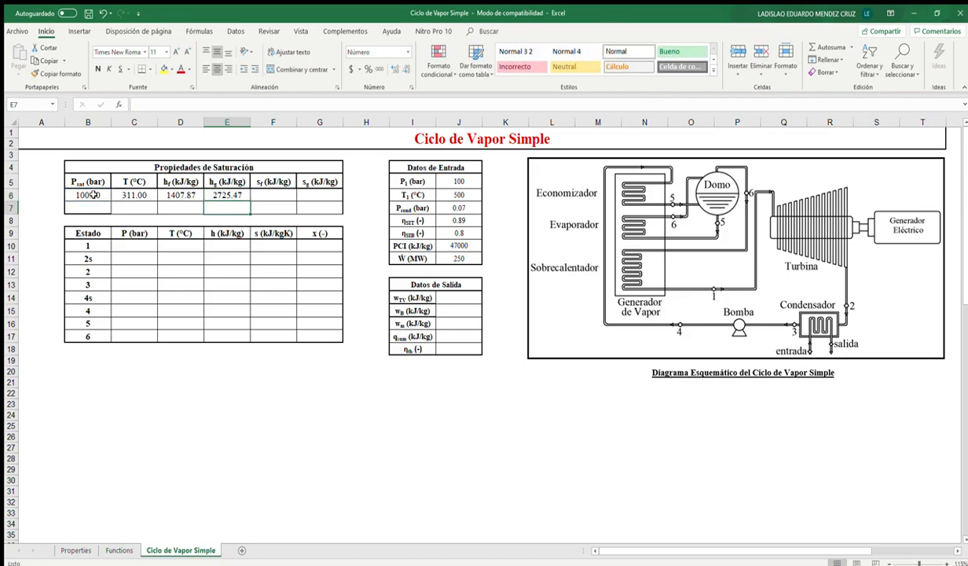
# Calculate the saturated liquid entropy sf in cell F6 with =sl_p(B6).
pyautogui.press('Up')
pyautogui.press('Right')
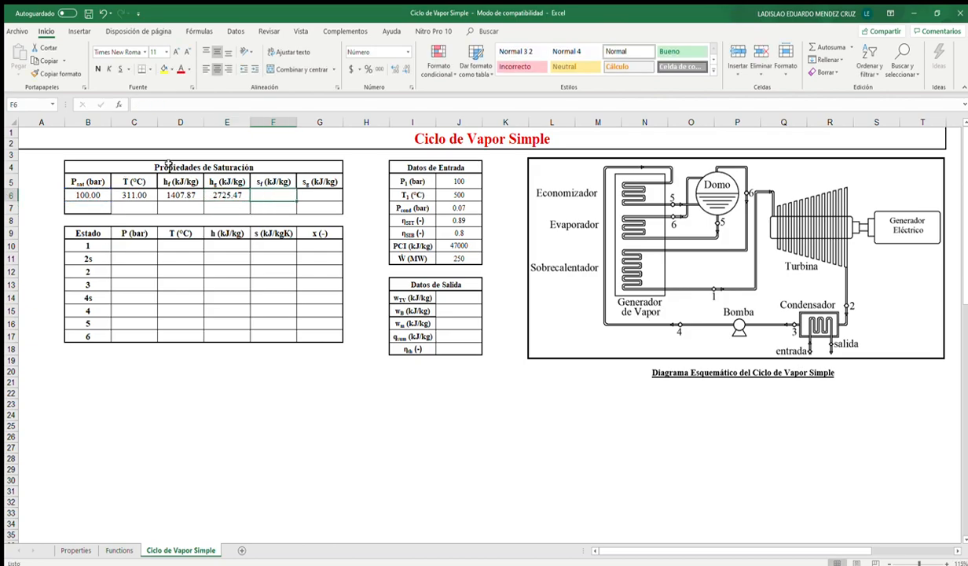
pyautogui.write('=sl')
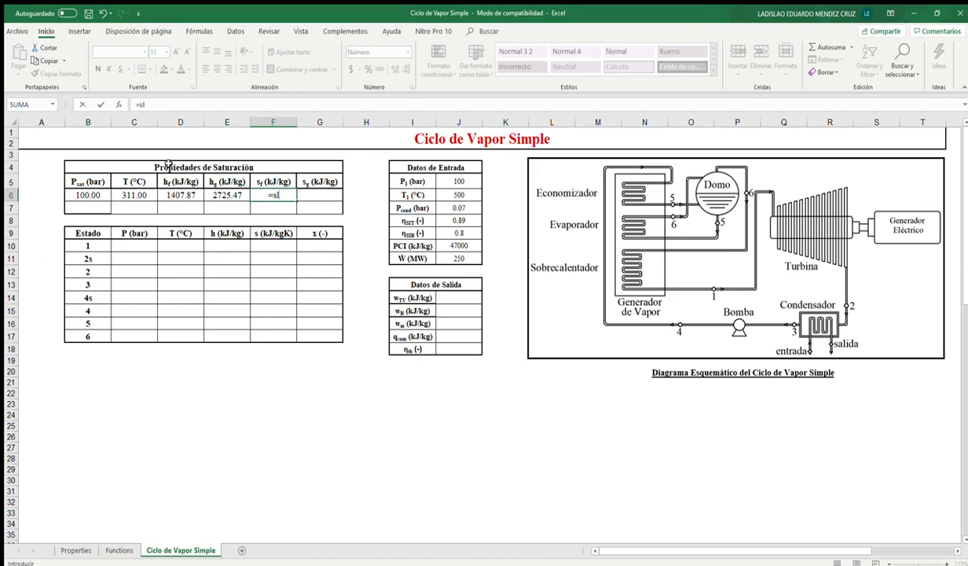
pyautogui.write('_p(')
pyautogui.press('Left')
pyautogui.press('Left')
pyautogui.press('Left')
pyautogui.press('Left')
pyautogui.press('Tab')
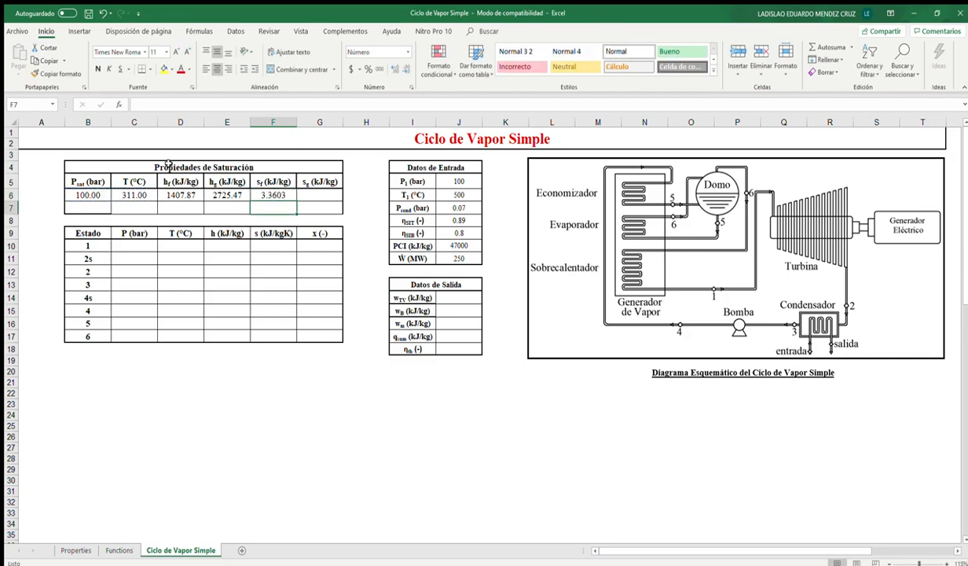
# Calculate the saturated vapor entropy sg in cell G6 with =sv_p(B6).
pyautogui.write('=sv')
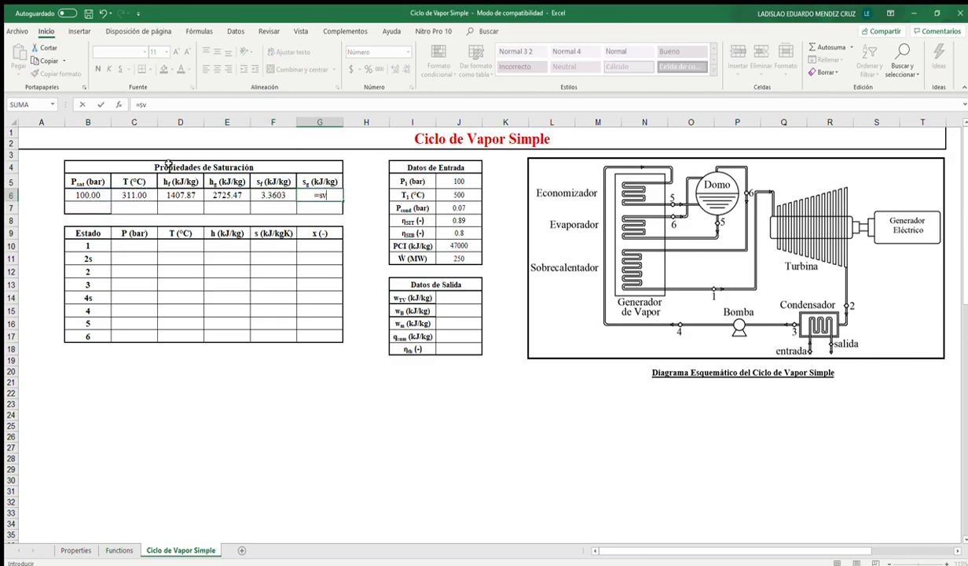
pyautogui.write('_p(')
pyautogui.press('Left')
pyautogui.press('Left')
pyautogui.press('Left')
pyautogui.press('Left')
pyautogui.press('Left')
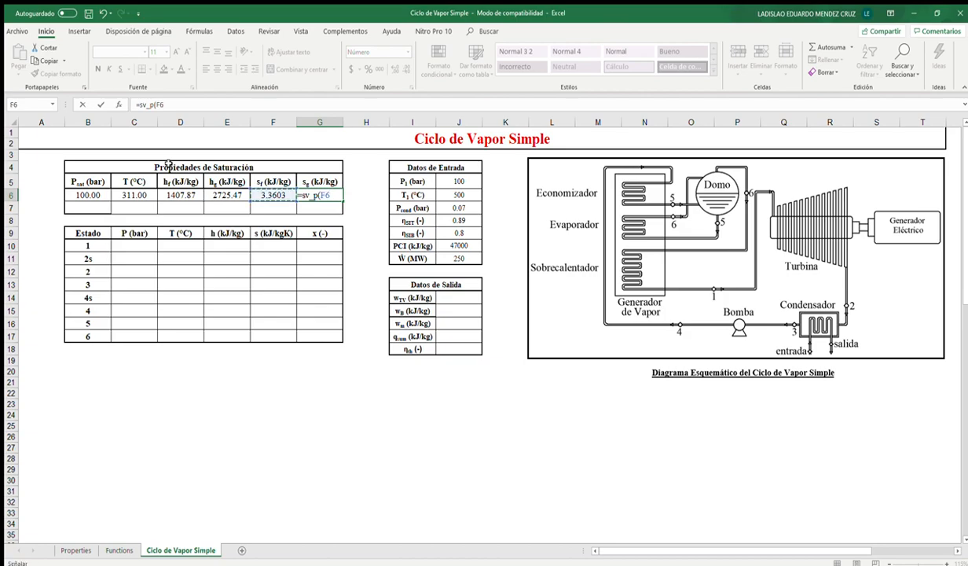
pyautogui.press('Return')
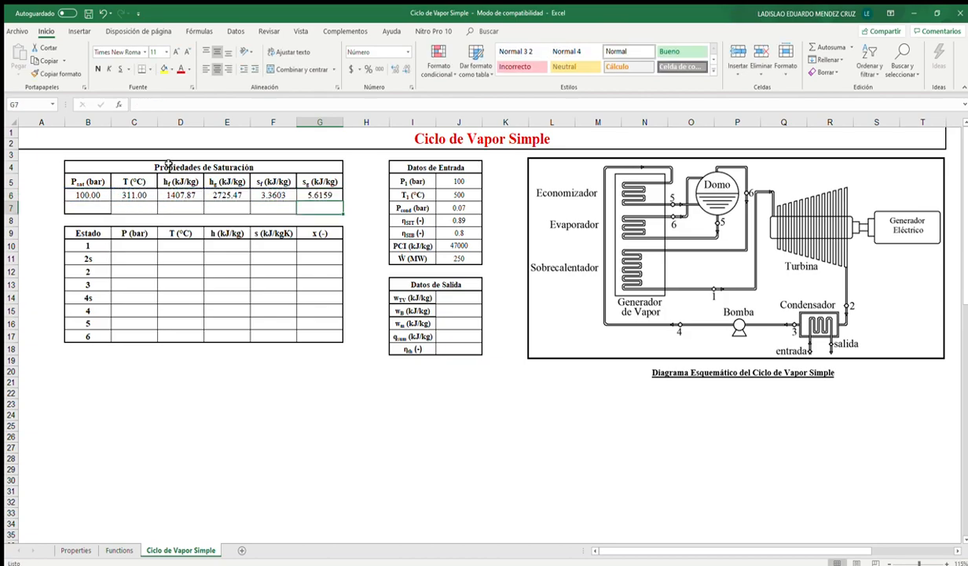
# Link the second saturation pressure in cell B7 to the condenser pressure input with =J7.
pyautogui.press('Left')
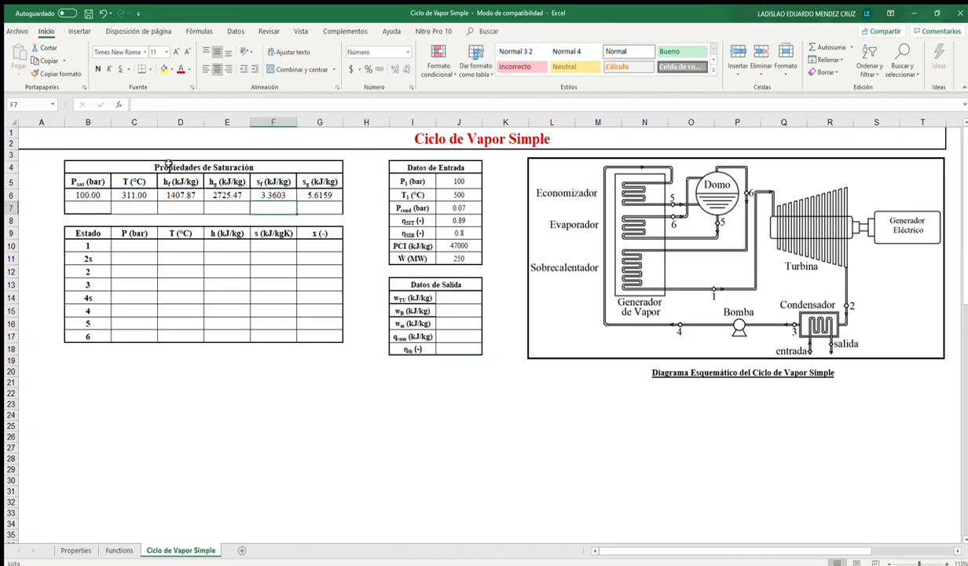
pyautogui.moveTo(134, 195); pyautogui.dragTo(303, 199)
pyautogui.click(90, 192)
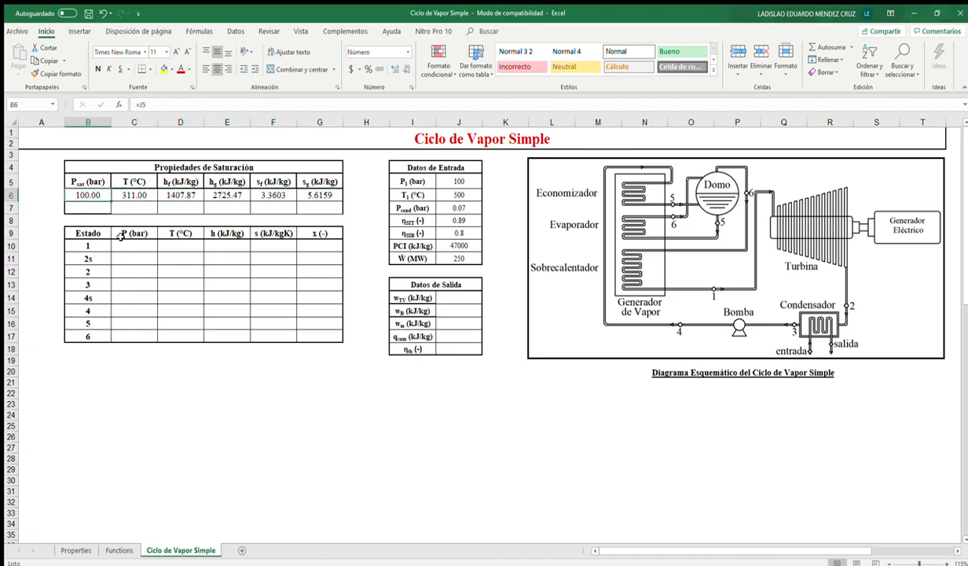
pyautogui.click(94, 206)
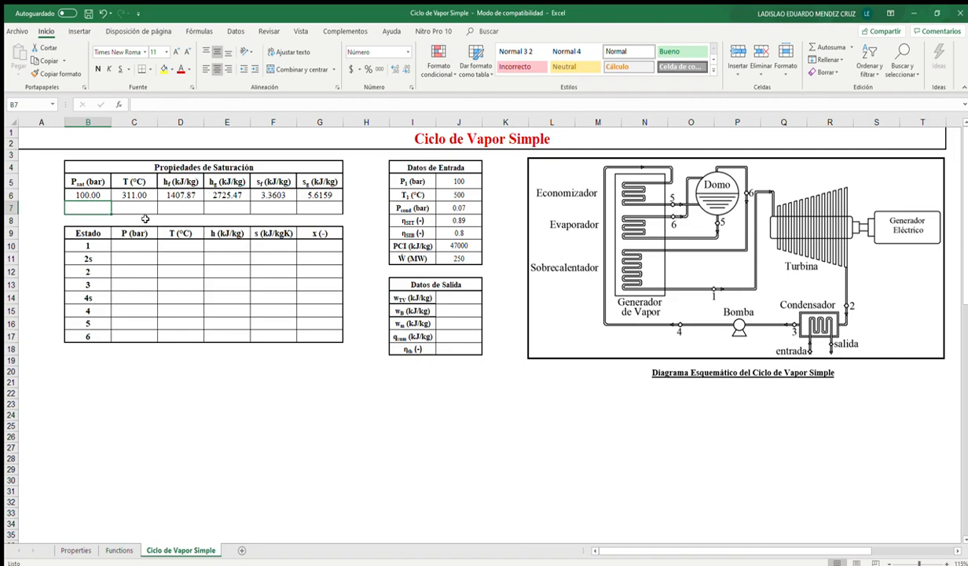
pyautogui.write('=')
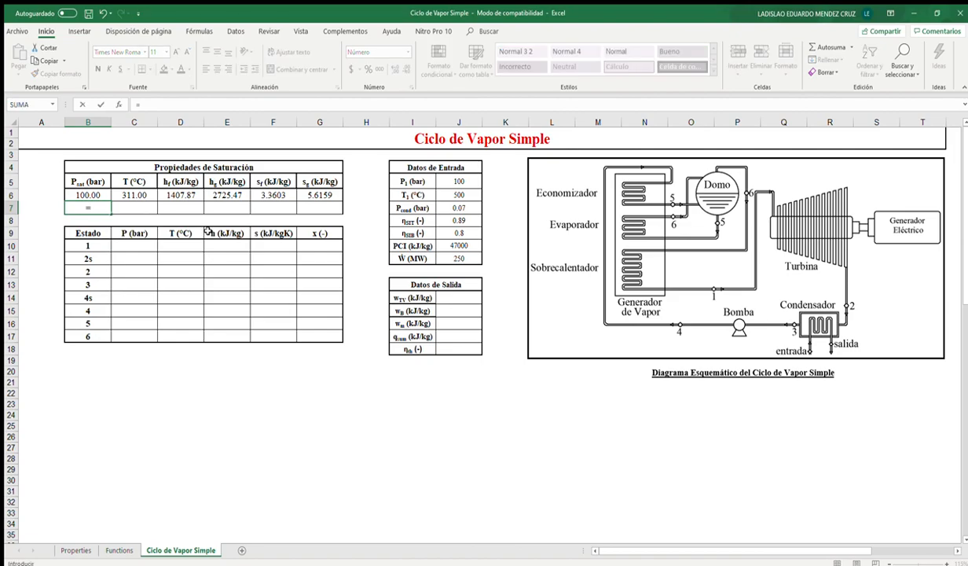
pyautogui.click(452, 207)
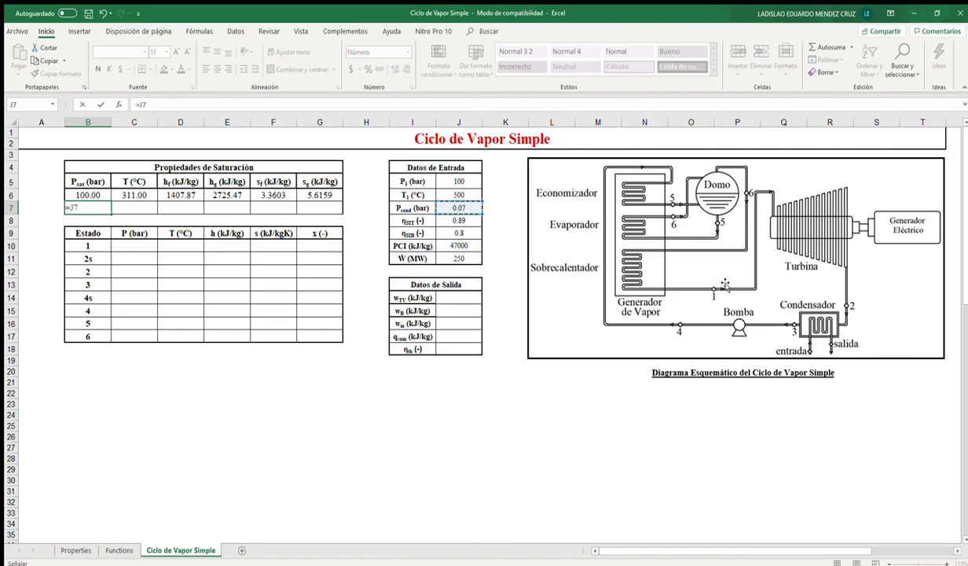
pyautogui.press('Return')
# Fill the saturation property formulas of C6:G6 down into row 7 for the condenser pressure.
pyautogui.moveTo(124, 191); pyautogui.dragTo(317, 192)
pyautogui.click(256, 211)
pyautogui.moveTo(136, 192); pyautogui.dragTo(343, 213)
pyautogui.click(362, 282)
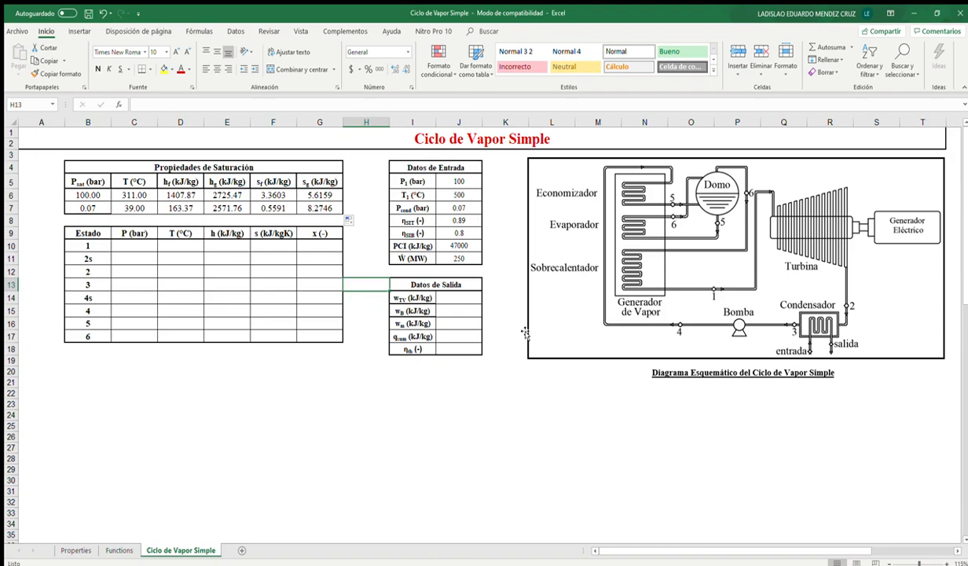
# Link the state 1 pressure in cell C10 to the P1 input with =J5.
pyautogui.click(130, 243)
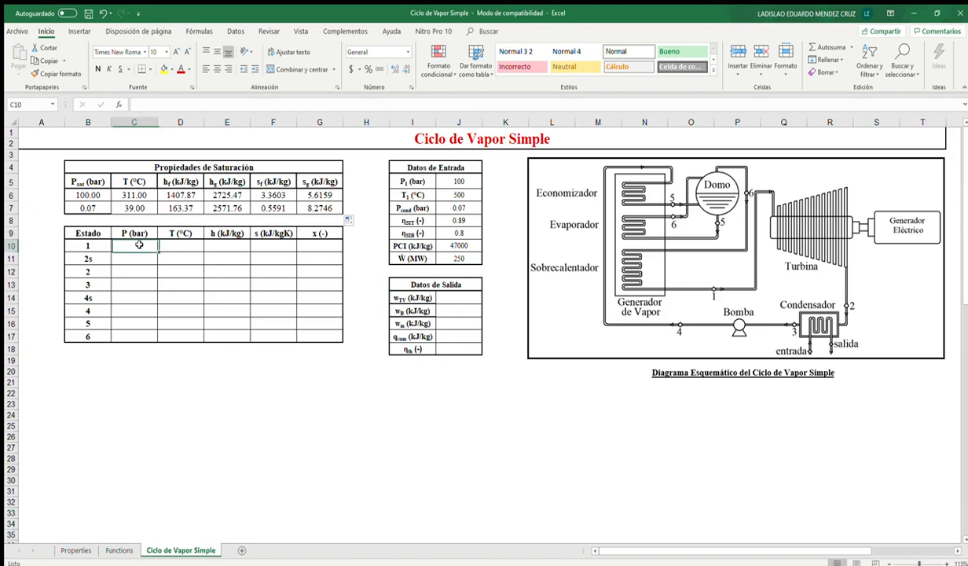
pyautogui.write('=')
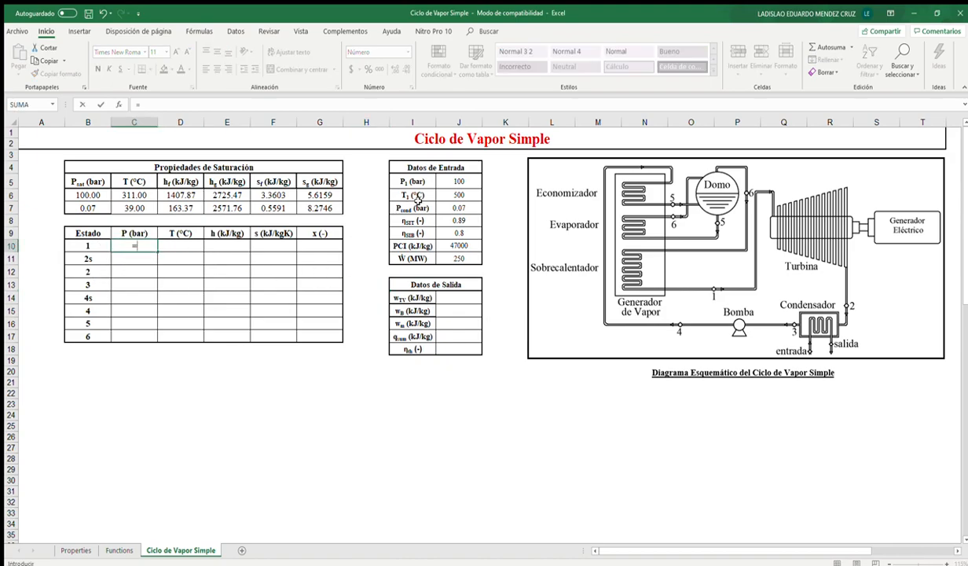
pyautogui.click(459, 180)
pyautogui.press('Return')
pyautogui.press('Up')
pyautogui.press('Right')
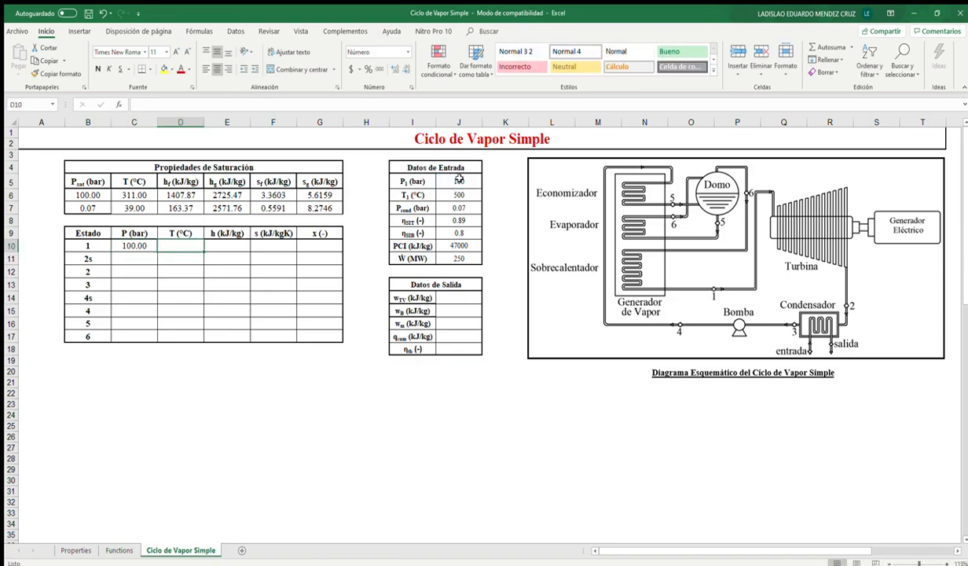
# Link the state 1 temperature in cell D10 to the T1 input with =J6.
pyautogui.write('=')
pyautogui.click(461, 194)
pyautogui.press('Return')
pyautogui.press('Up')
pyautogui.press('Right')
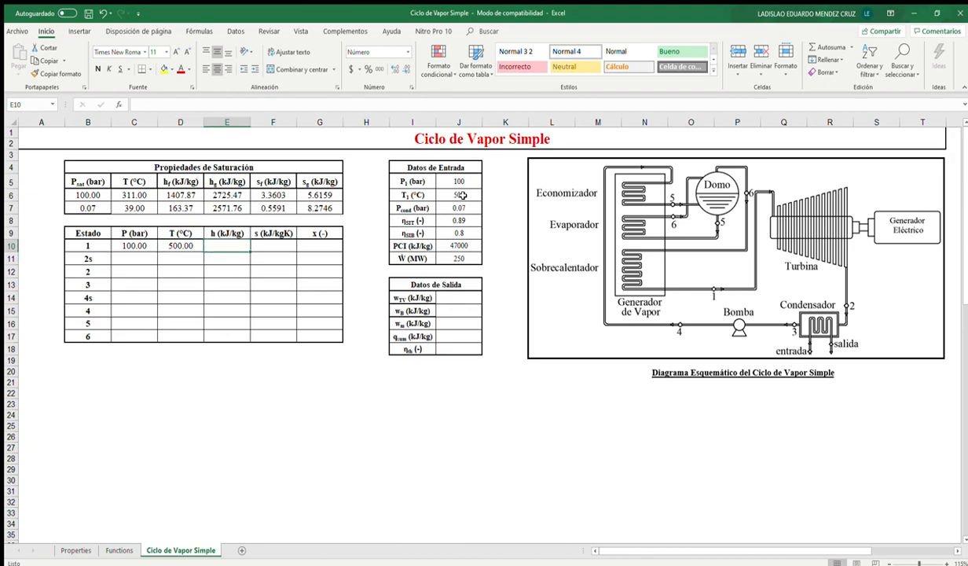
pyautogui.click(182, 245)
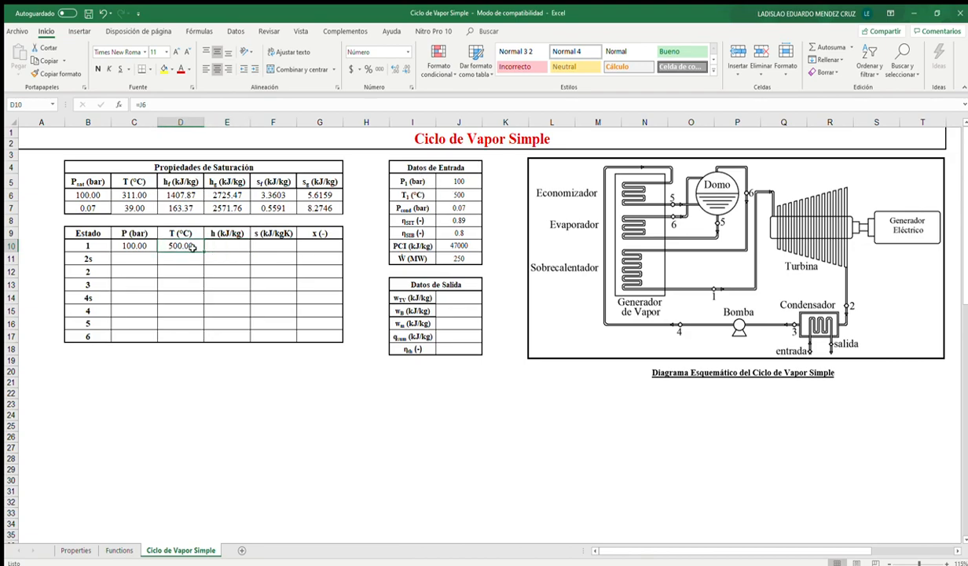
pyautogui.click(126, 194)
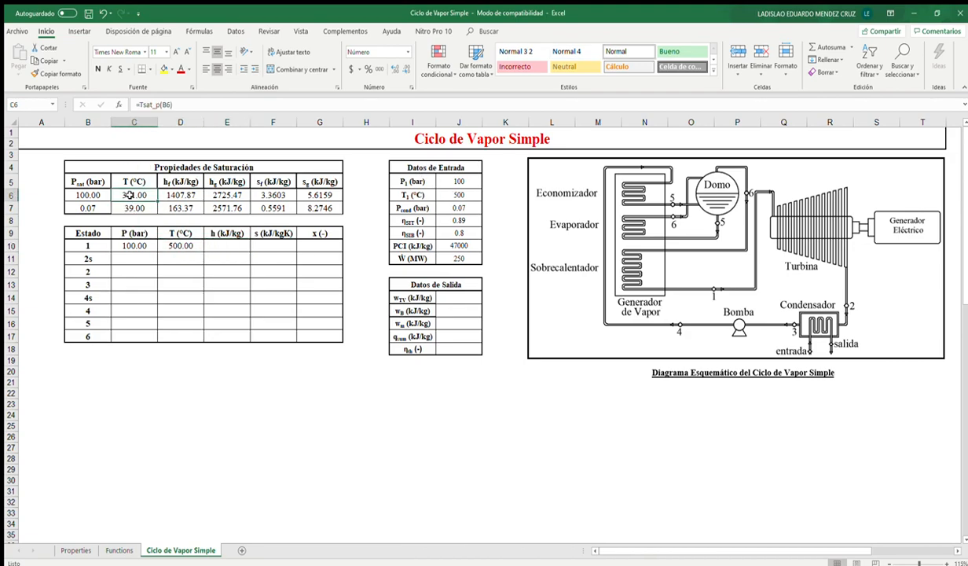
# Calculate the state 1 enthalpy in cell E10 with =h_pt(C10,D10).
pyautogui.click(227, 244)
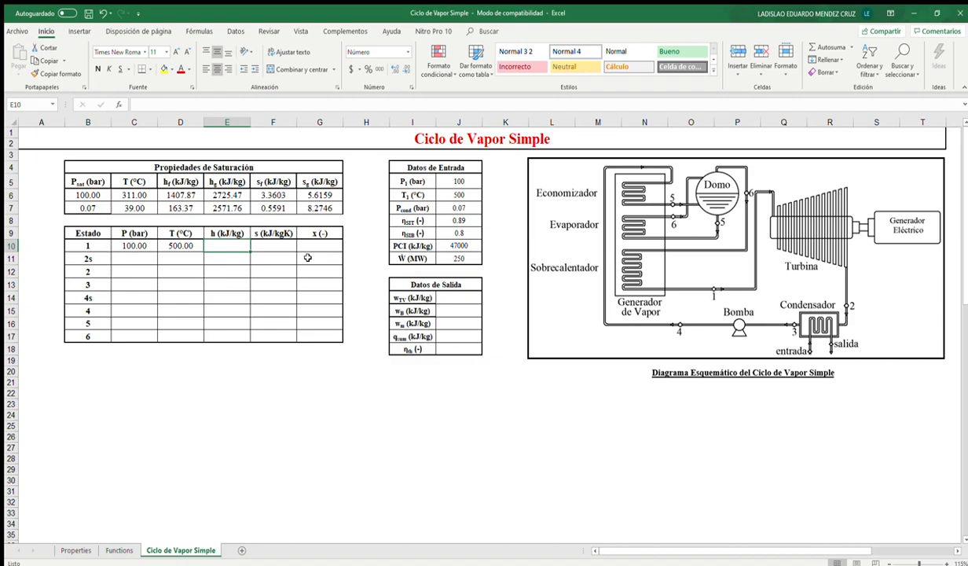
pyautogui.write('=')
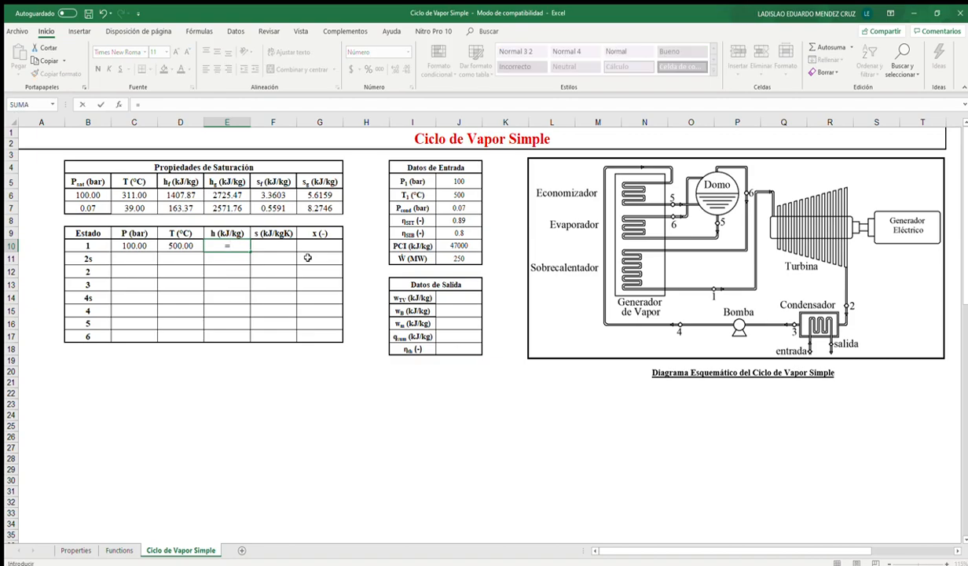
pyautogui.write('h_pt(')
pyautogui.click(130, 246)
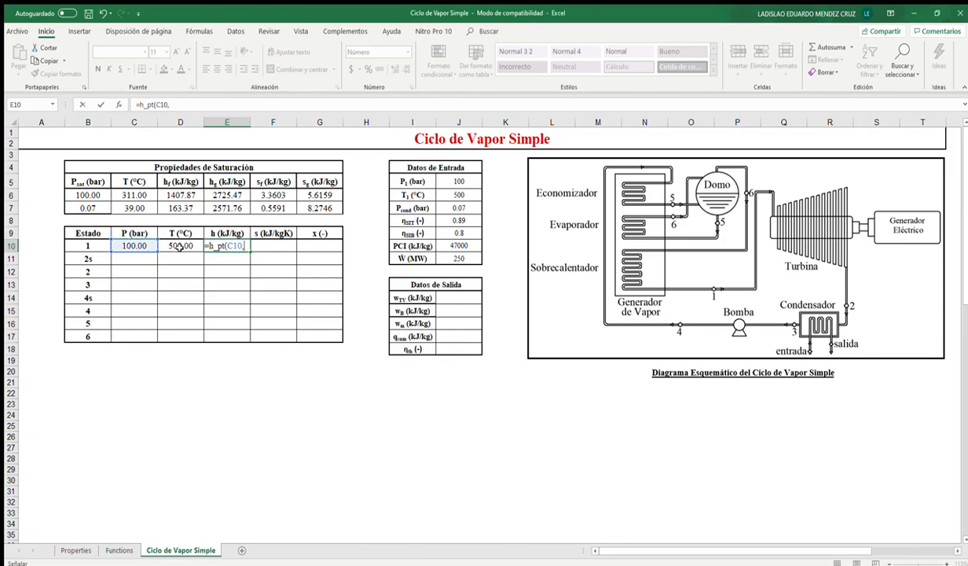
pyautogui.write(',')
pyautogui.click(180, 245)
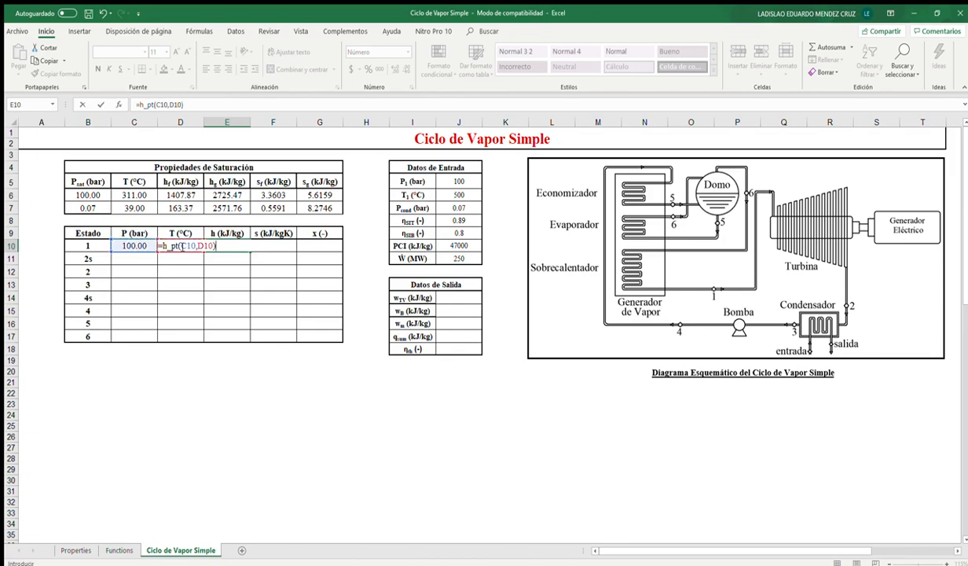
pyautogui.write(')')
# Calculate the state 1 entropy in cell F10 with =s_pt(C10,D10) and enter VSC as its quality in G10.
pyautogui.click(265, 246)
pyautogui.write('=s_(')
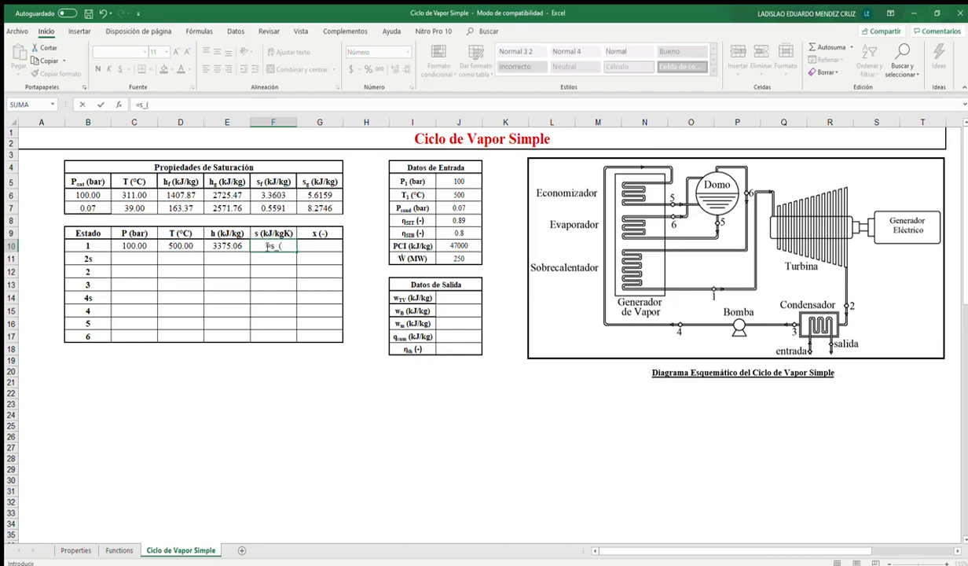
pyautogui.press('BackSpace')
pyautogui.write('pt(')
pyautogui.press('Left')
pyautogui.press('Left')
pyautogui.press('Left')
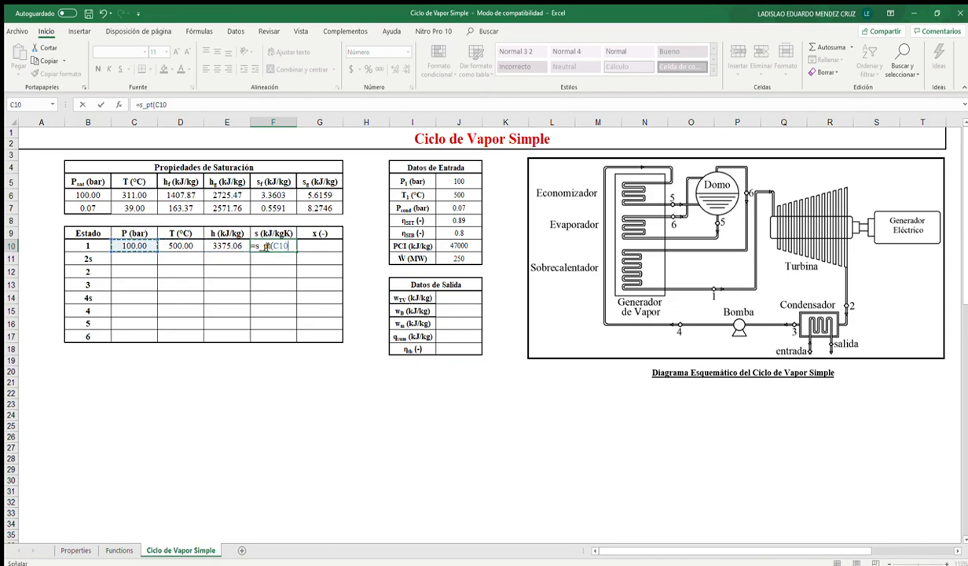
pyautogui.write(',')
pyautogui.press('Left')
pyautogui.press('Tab')
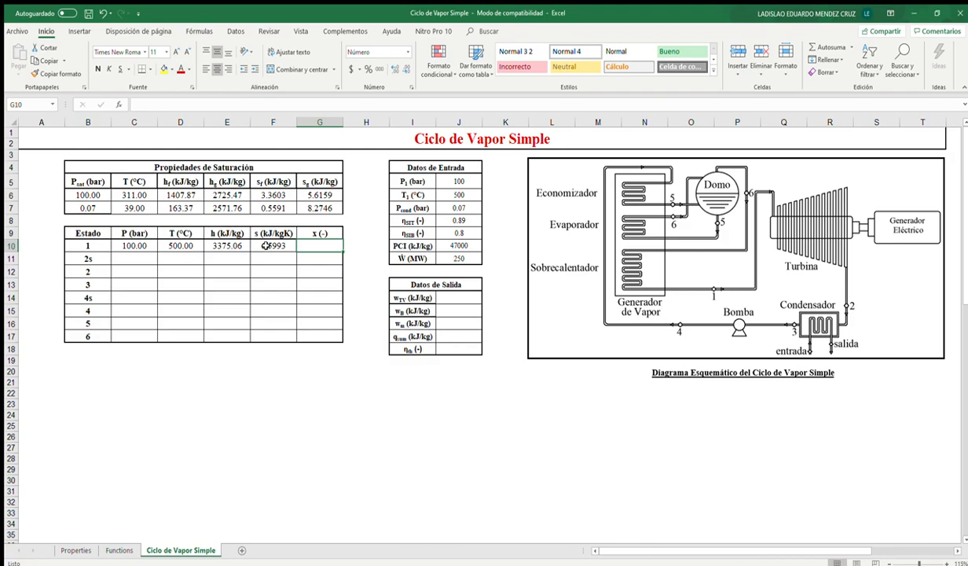
pyautogui.write('VSC')
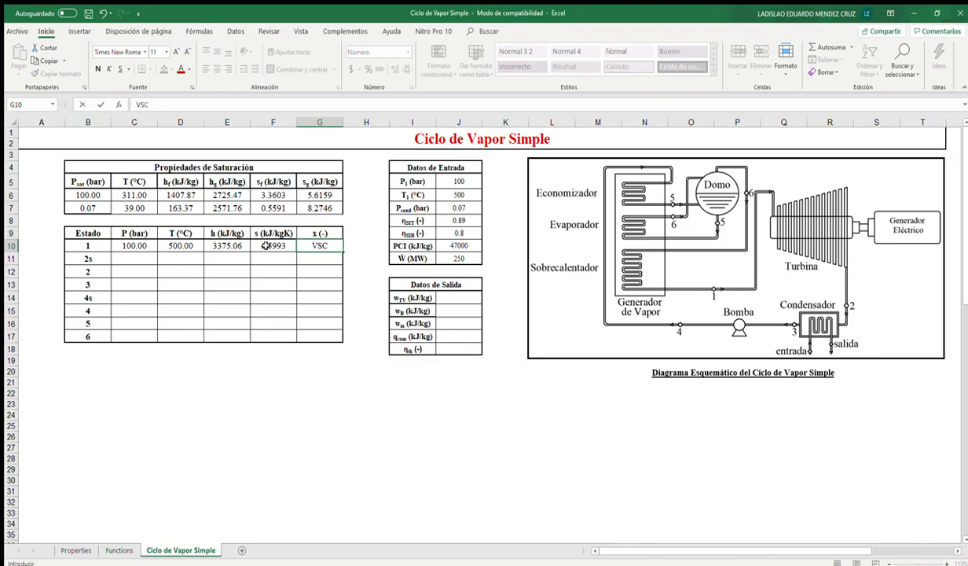
pyautogui.press('Return')
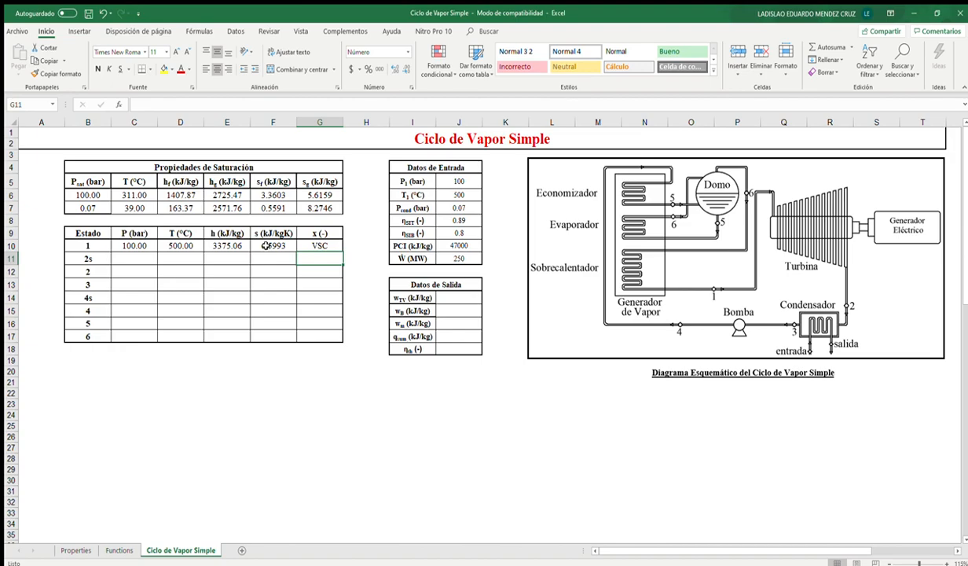
# Link the state 2s pressure in cell C11 to the condenser pressure input with =J7.
pyautogui.press('Left')
pyautogui.press('Left')
pyautogui.press('Left')
pyautogui.press('Left')
pyautogui.write('=')
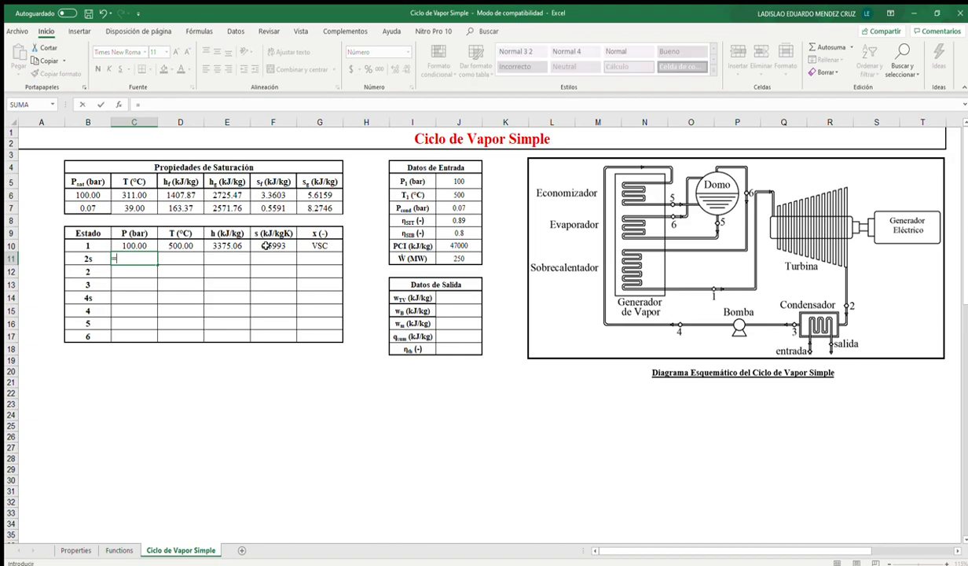
pyautogui.click(446, 208)
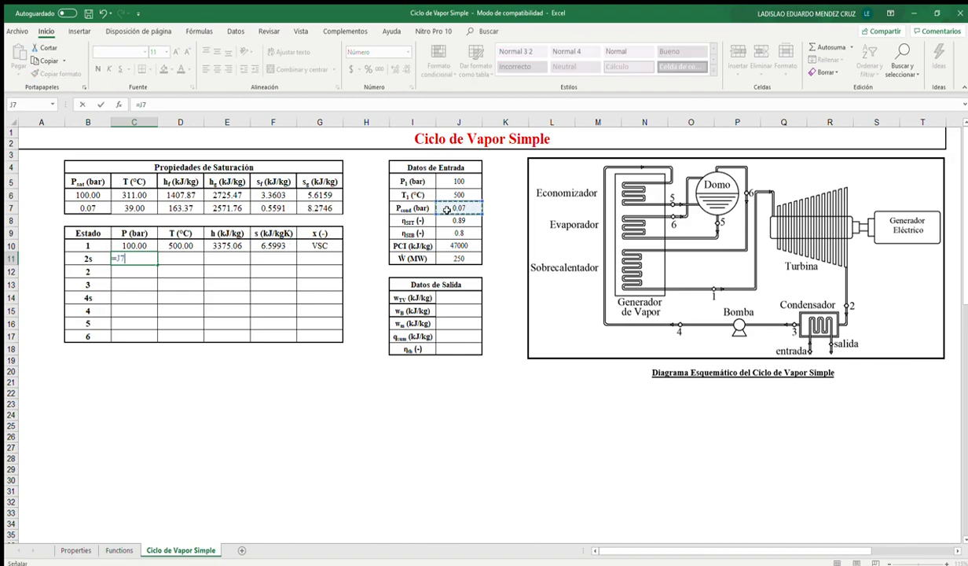
pyautogui.press('Return')
pyautogui.press('Up')
# Set the state 2s entropy in cell F11 equal to the state 1 entropy with =F10.
pyautogui.press('Right')
pyautogui.press('Right')
pyautogui.press('Right')
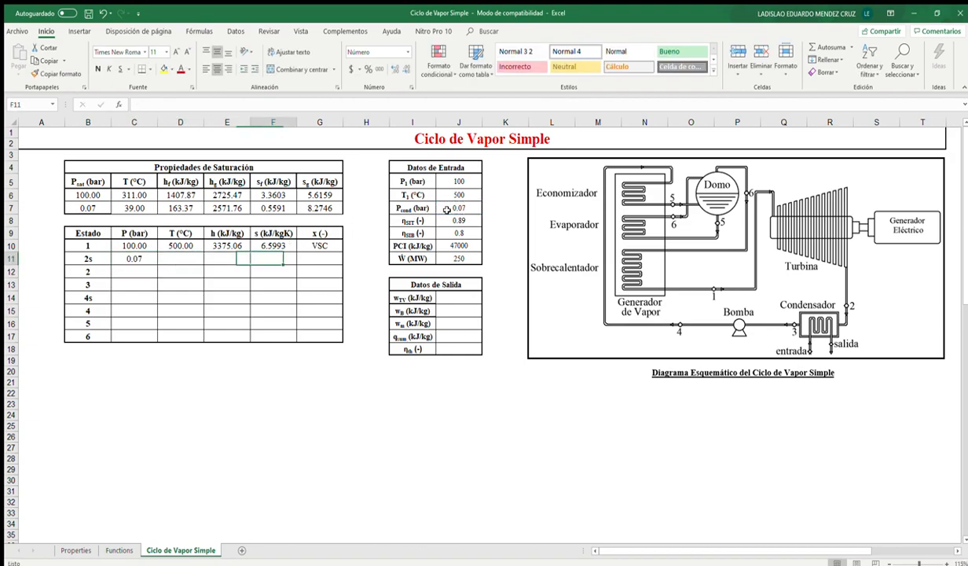
pyautogui.write('=')
pyautogui.press('Up')
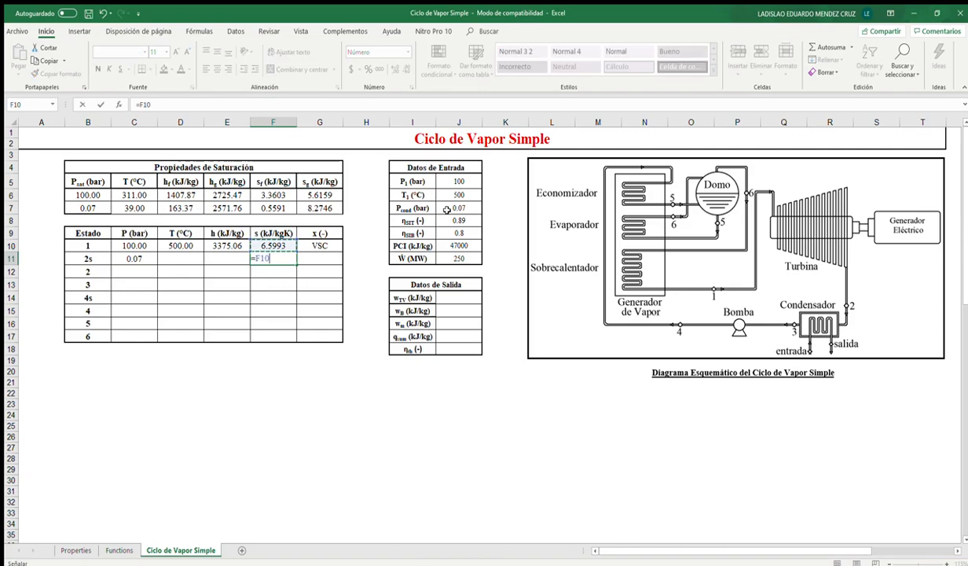
pyautogui.press('Return')
pyautogui.press('Up')
pyautogui.press('Left')
pyautogui.press('Left')
pyautogui.press('Left')
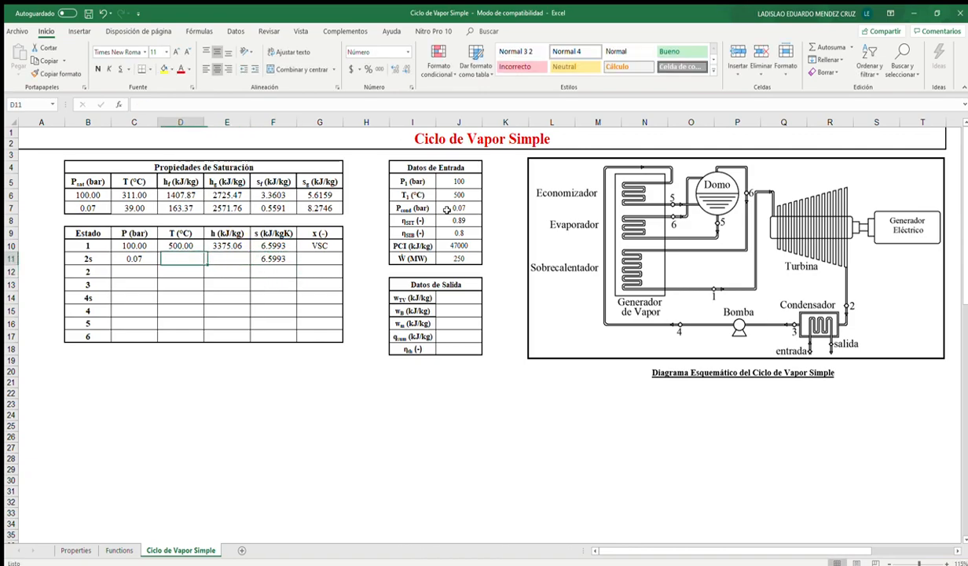
# Calculate the state 2s quality in cell G11 with =x_ps(C11,F11).
pyautogui.click(287, 258)
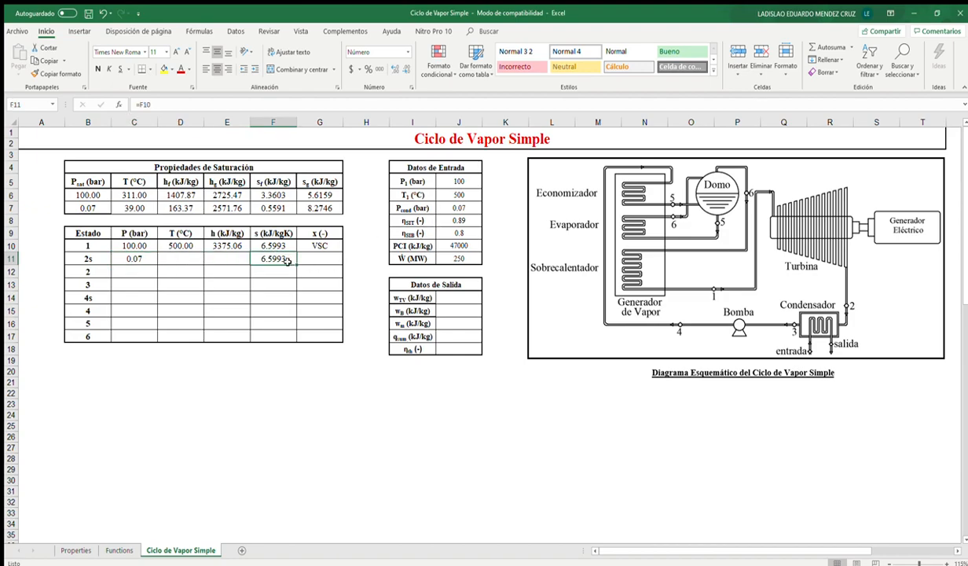
pyautogui.click(318, 206)
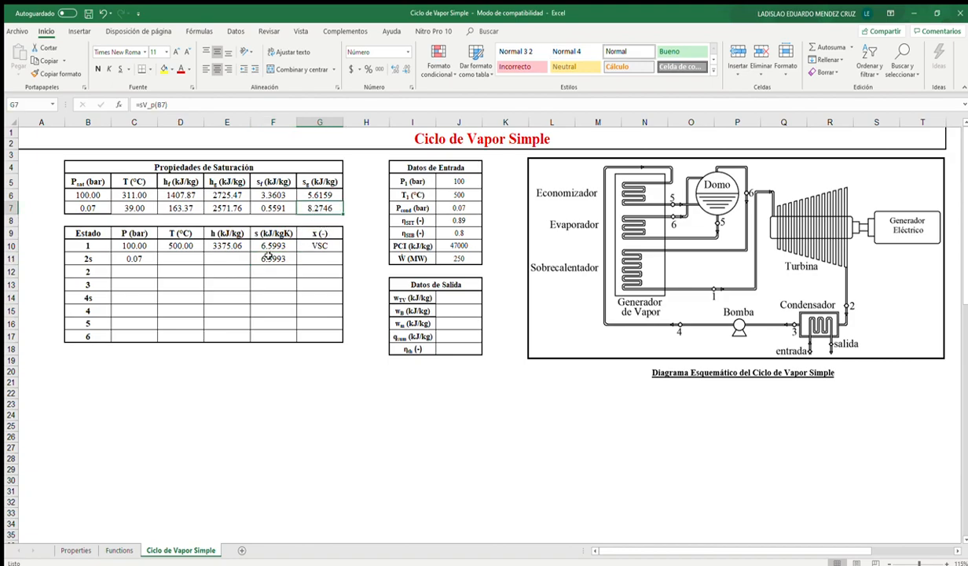
pyautogui.click(310, 258)
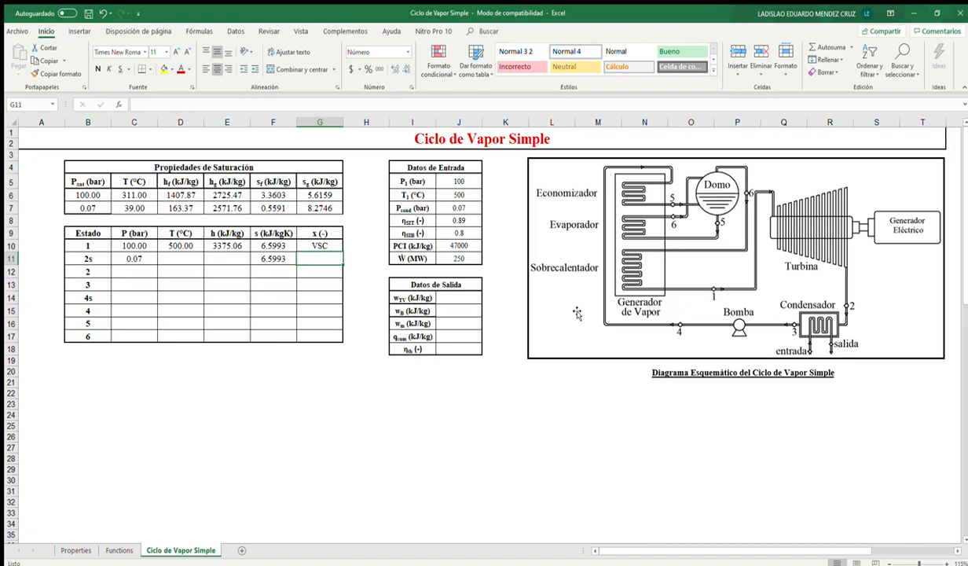
pyautogui.write('=X')
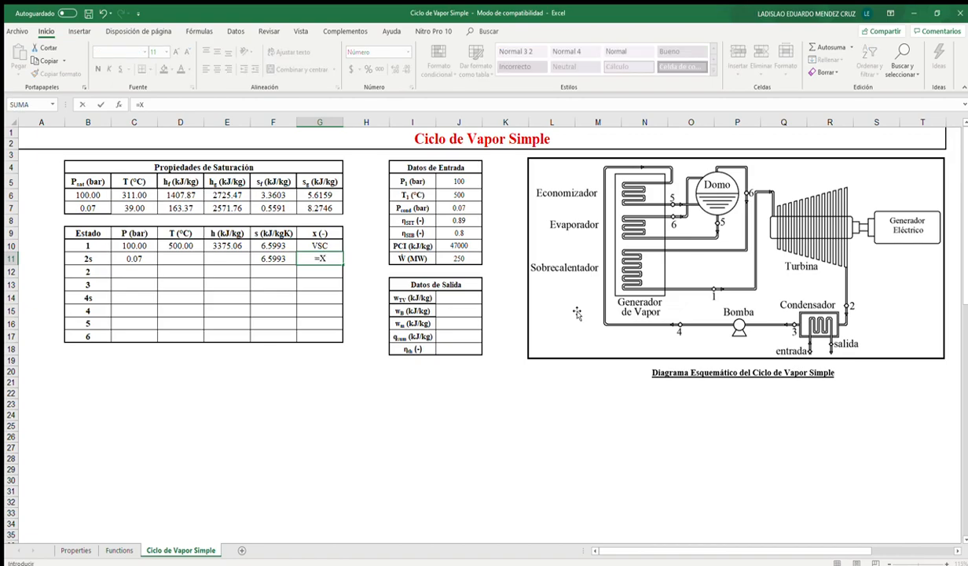
pyautogui.write('_PS(')
pyautogui.click(144, 256)
pyautogui.write(',')
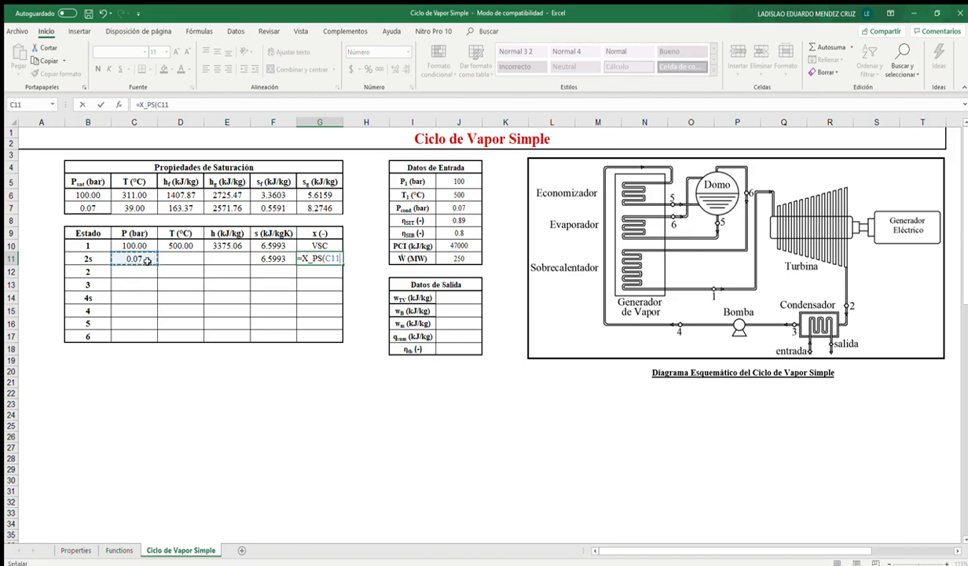
pyautogui.click(256, 257)
pyautogui.press('Return')
# Calculate the state 2s enthalpy in cell E11 with =h_ps(C11,F11).
pyautogui.click(231, 260)
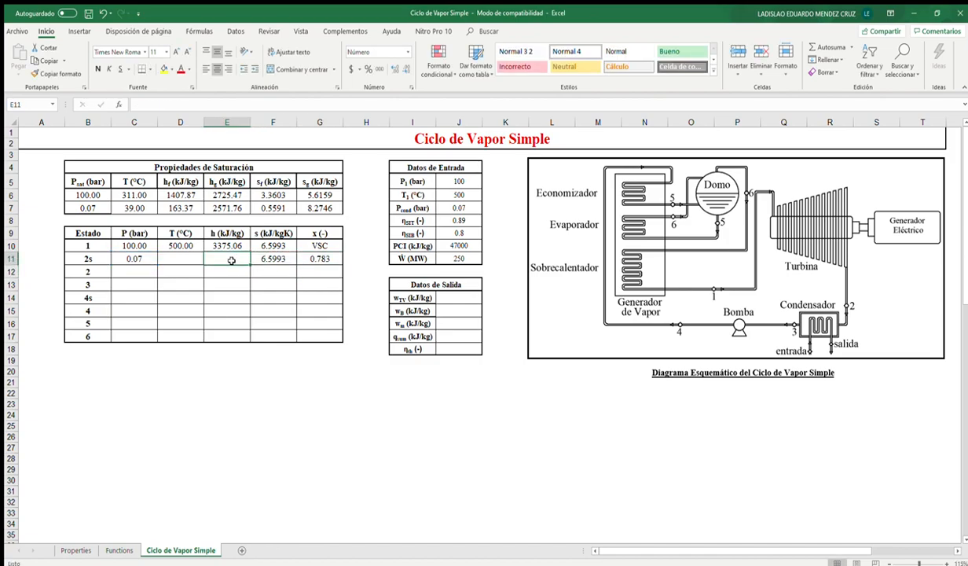
pyautogui.write('=h')
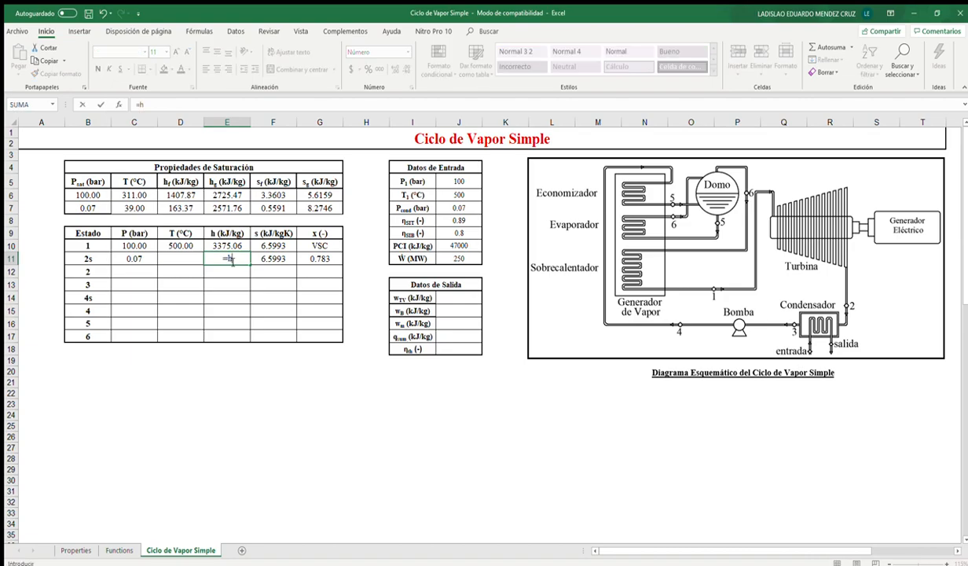
pyautogui.write('_ps(C11,F11)')
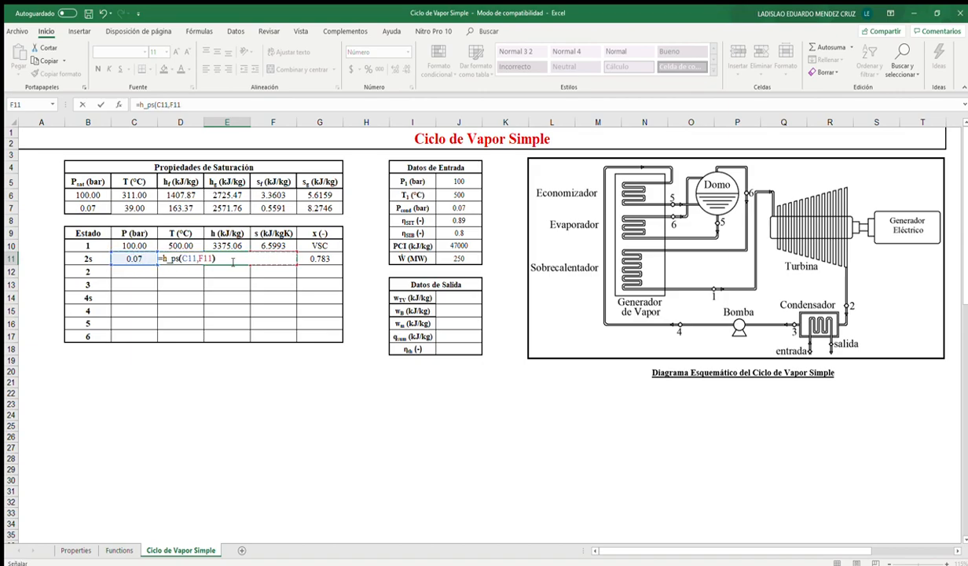
pyautogui.hotkey('shift', 'Tab')
# Calculate the state 2s temperature in cell D11 with =T_ps(C11,F11) and check it against the condenser saturation temperature.
pyautogui.write('=')
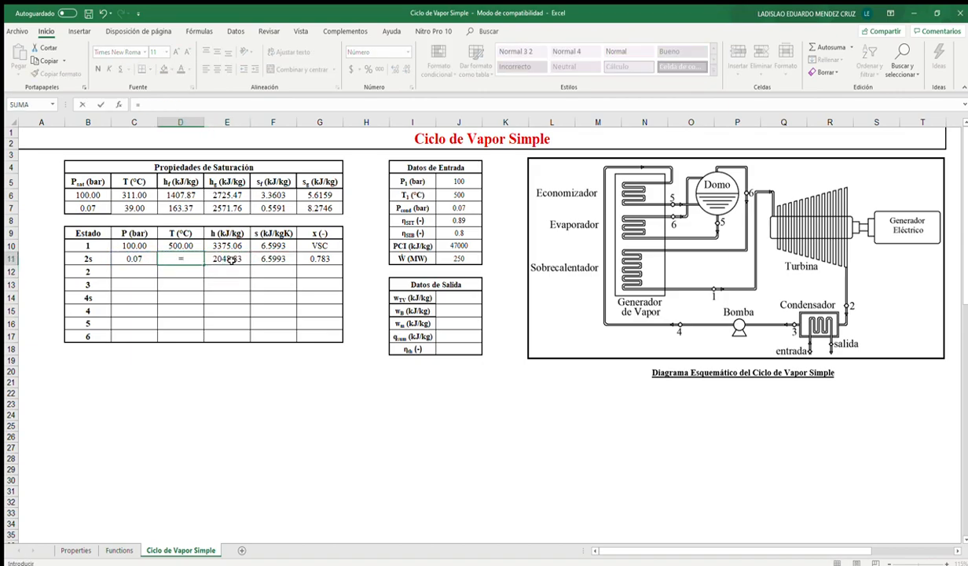
pyautogui.write('t_ps(')
pyautogui.press('Left')
pyautogui.write(',')
pyautogui.press('Right')
pyautogui.press('Right')
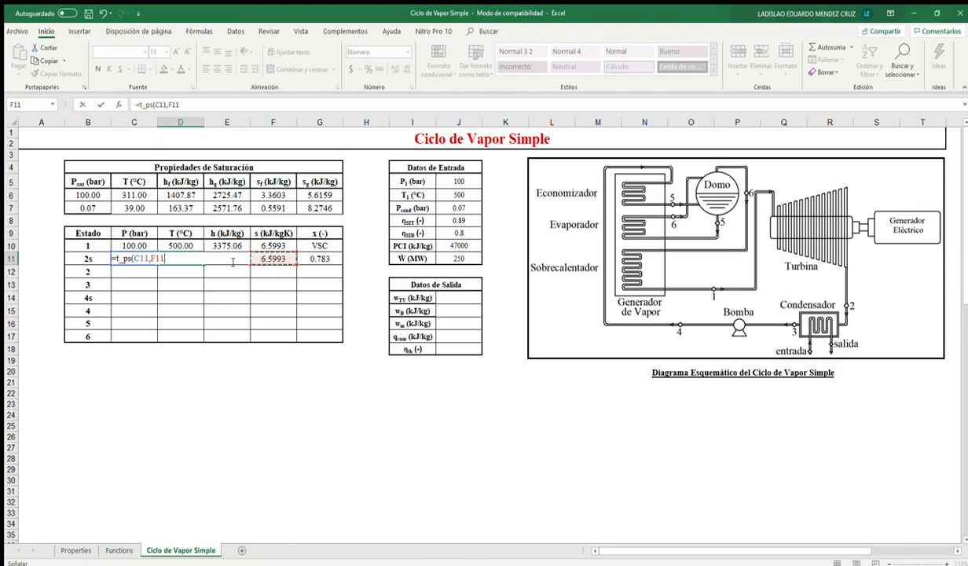
pyautogui.press('Return')
pyautogui.click(178, 260)
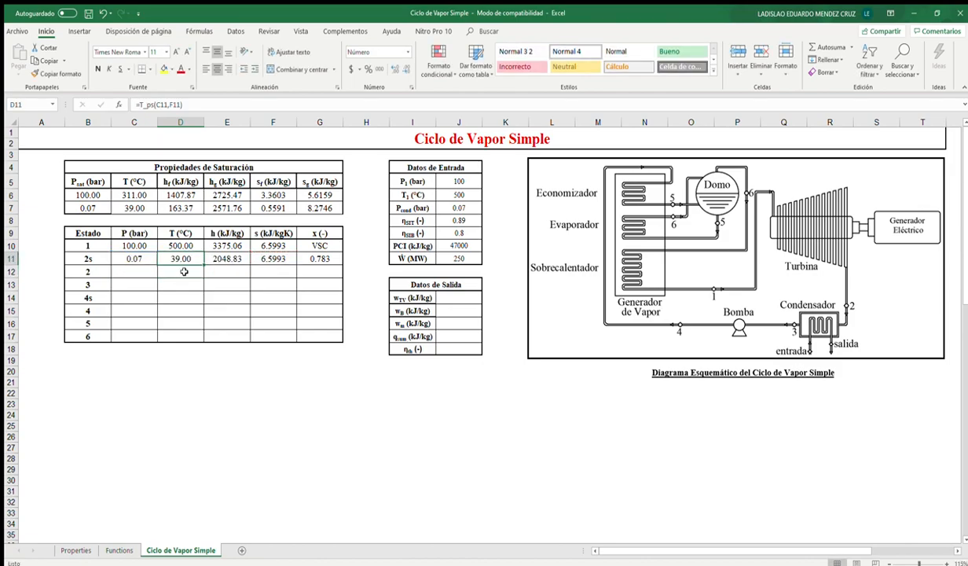
pyautogui.click(140, 209)
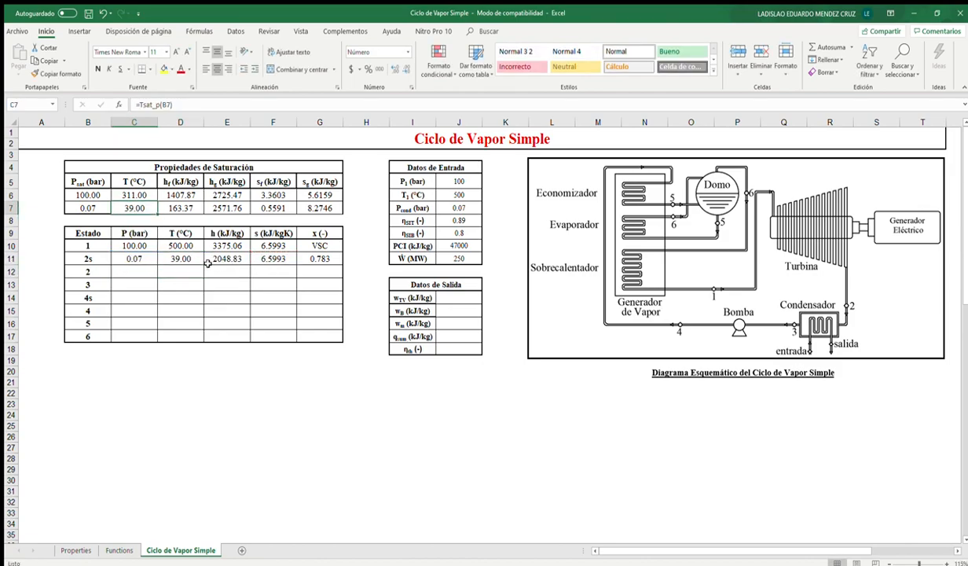
pyautogui.click(324, 258)
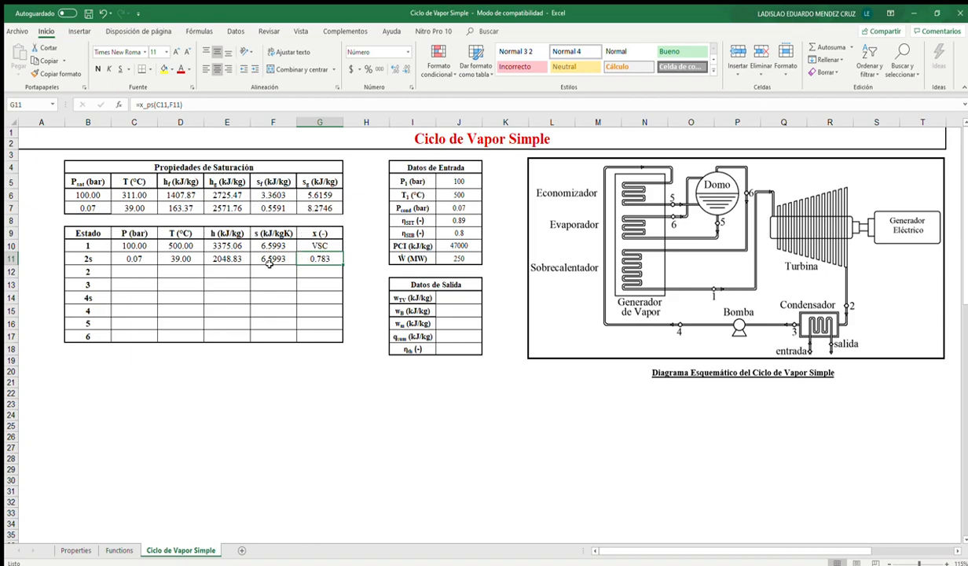
# Set the state 2 pressure in cell C12 equal to the state 2s pressure with =C11.
pyautogui.click(144, 271)
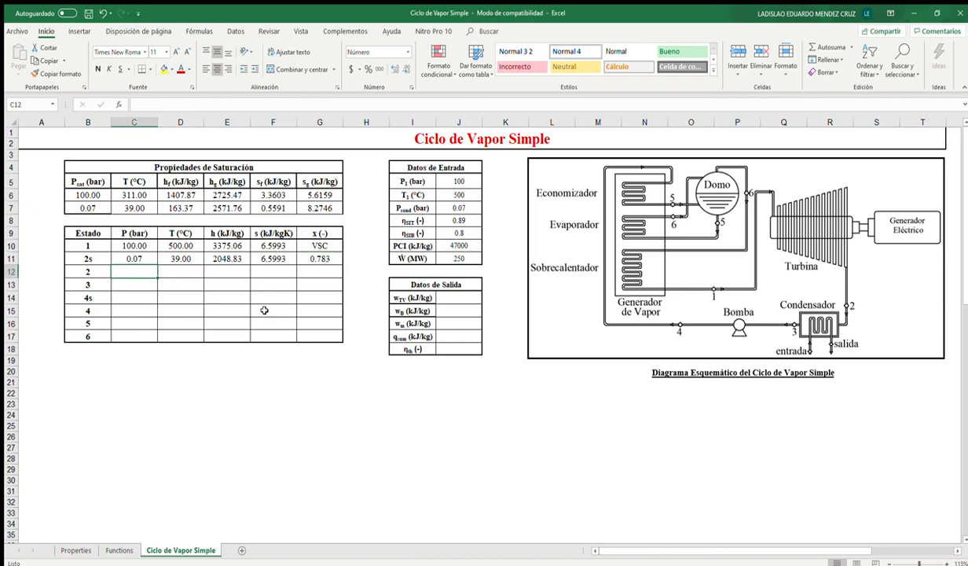
pyautogui.write('=C11')
pyautogui.press('Return')
pyautogui.press('Up')
# Calculate the state 2 enthalpy in cell E12 with =E10-J8*(E10-E11) and compare it with the condenser's saturated vapour enthalpy.
pyautogui.press('Right')
pyautogui.press('Right')
pyautogui.write('=')
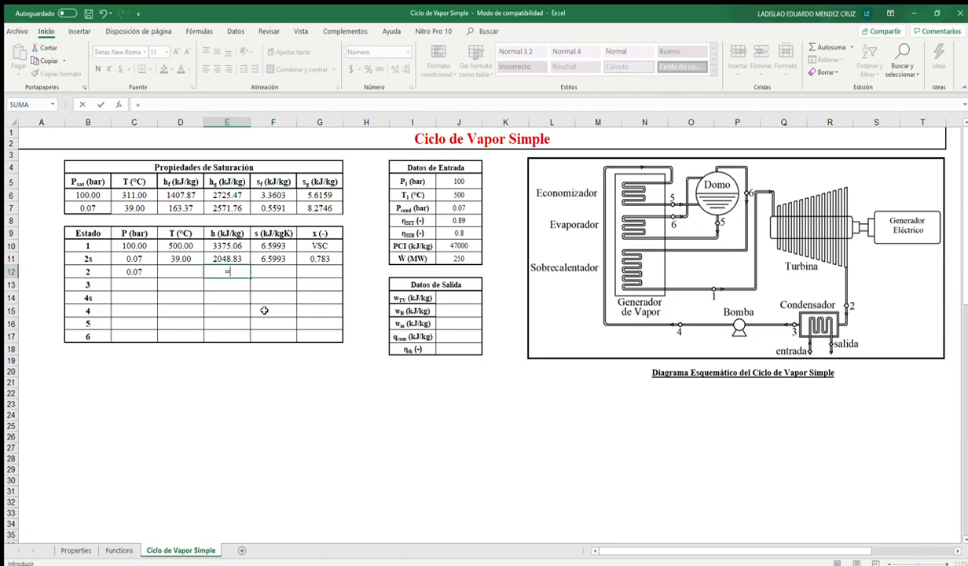
pyautogui.press('Up')
pyautogui.press('Up')
pyautogui.write('-')
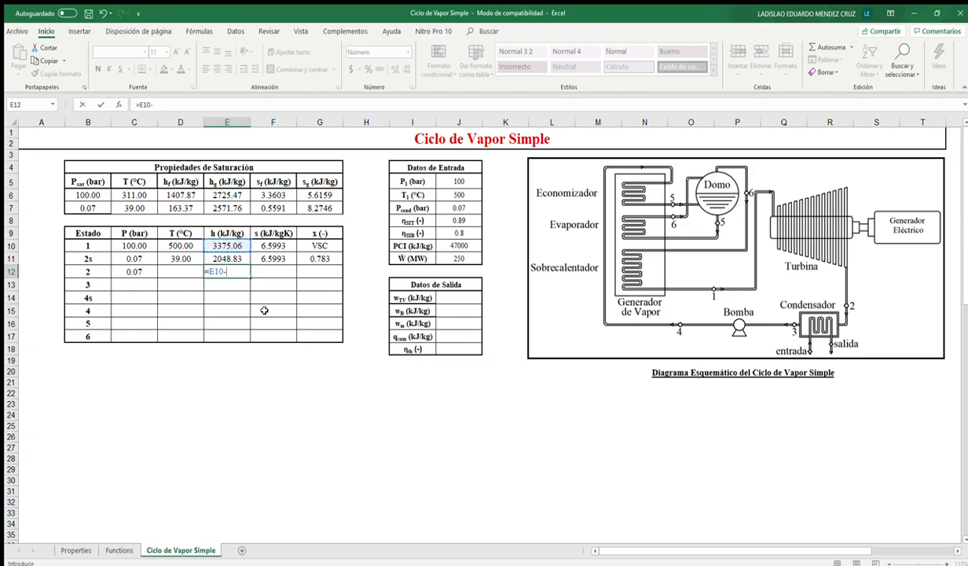
pyautogui.click(461, 222)
pyautogui.write('*(')
pyautogui.press('Up')
pyautogui.press('Up')
pyautogui.write('-')
pyautogui.press('Up')
pyautogui.write(')')
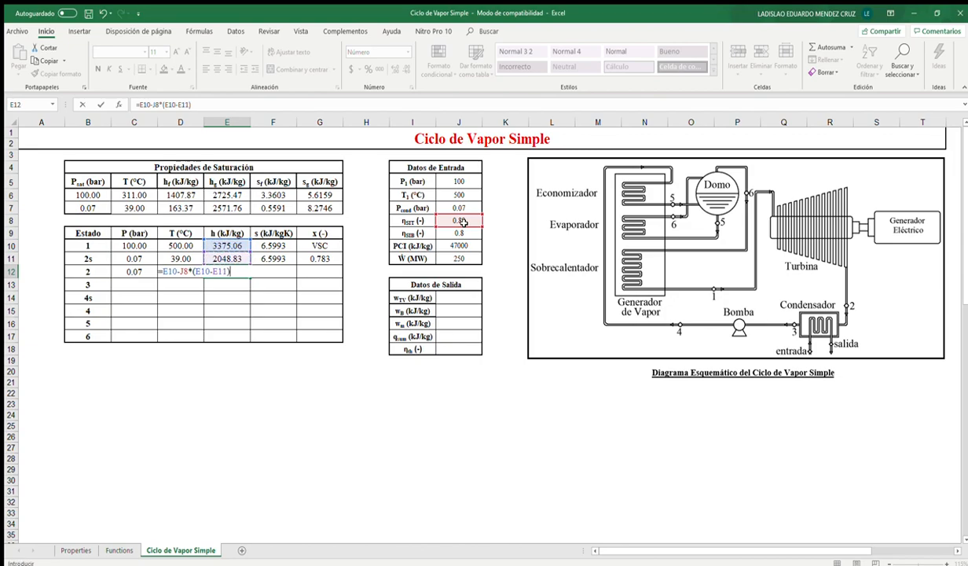
pyautogui.press('Return')
pyautogui.press('Up')
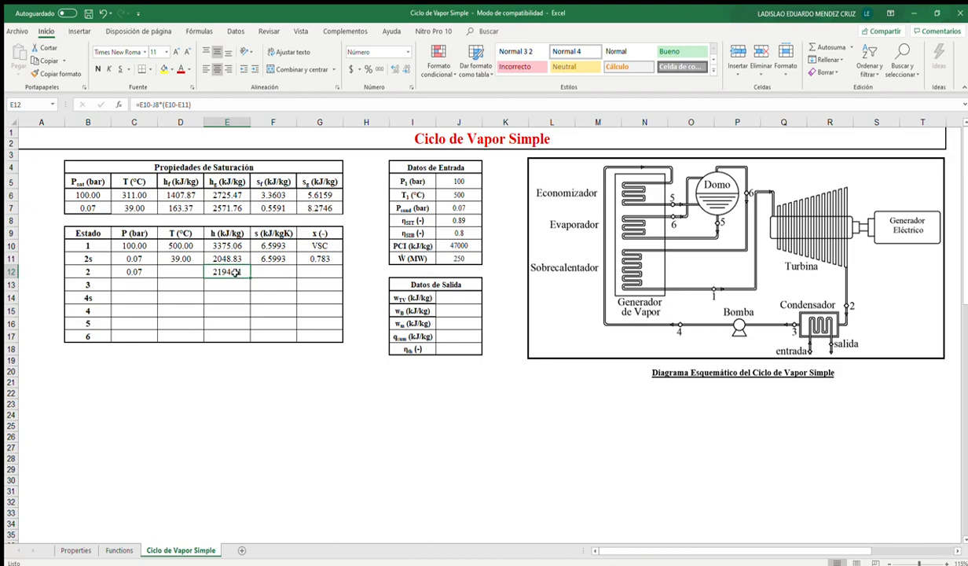
pyautogui.click(224, 203)
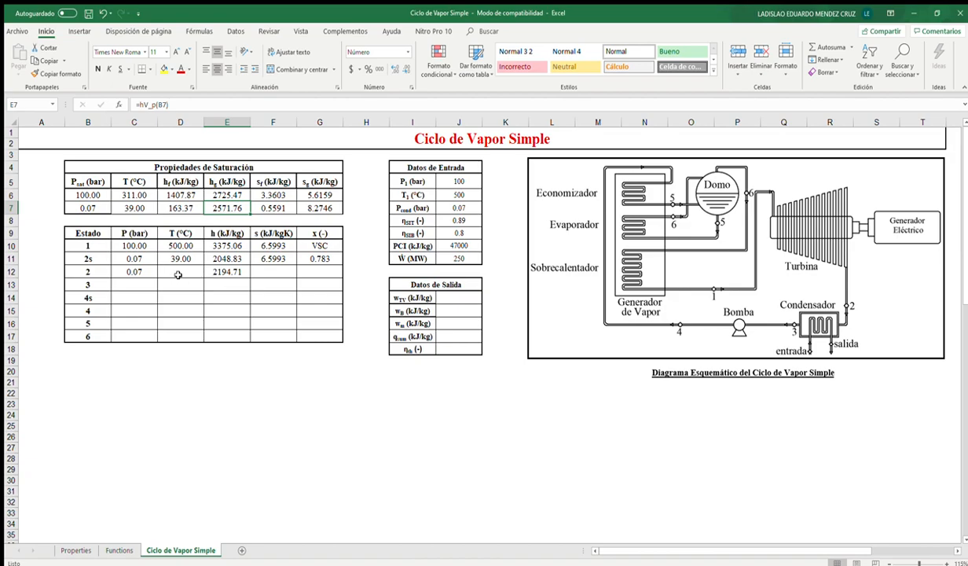
# Calculate the state 2 quality in cell G12 with =x_ph(C12,E12).
pyautogui.click(315, 268)
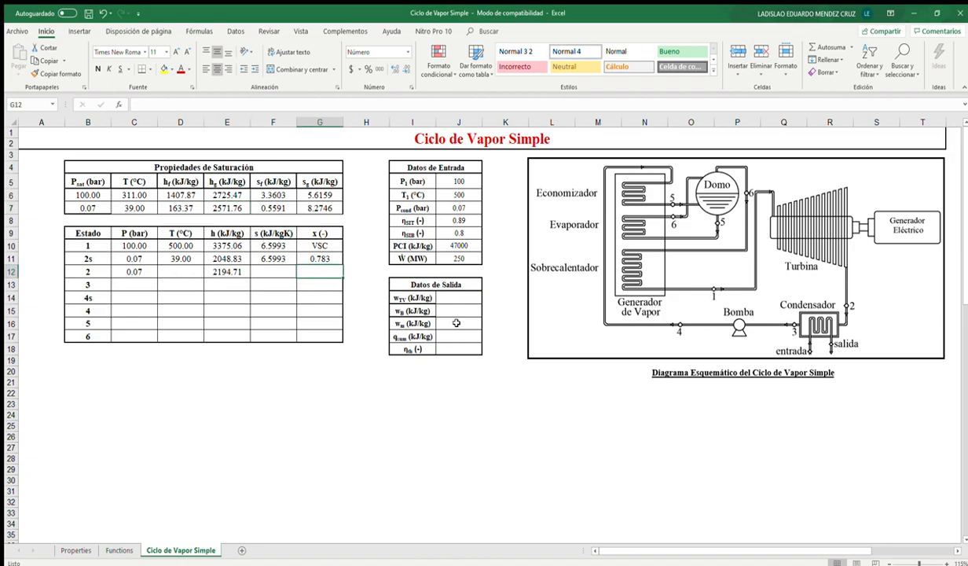
pyautogui.write('=x_')
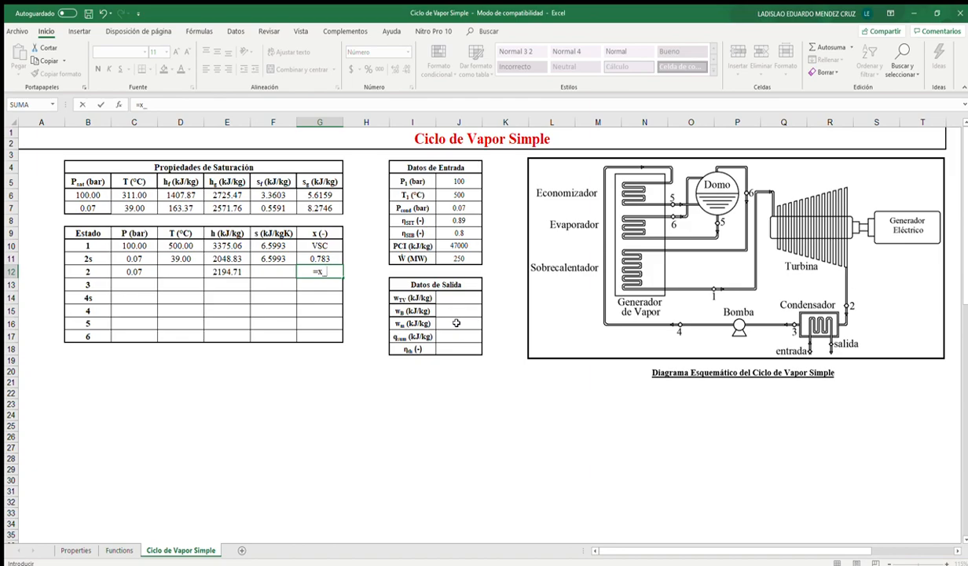
pyautogui.write('ph(')
pyautogui.click(148, 270)
pyautogui.write(',')
pyautogui.click(238, 272)
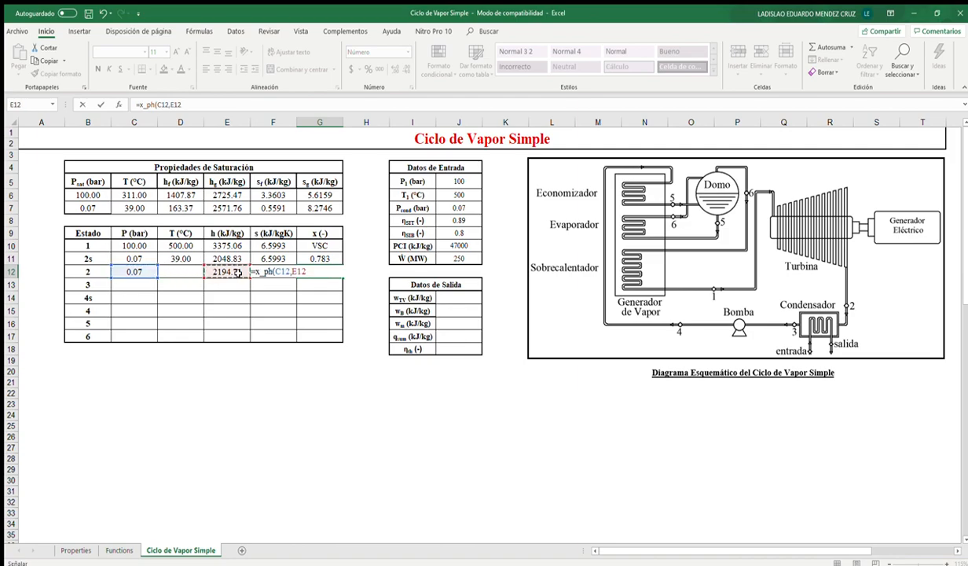
pyautogui.press('Return')
pyautogui.press('Up')
# Calculate the state 2 entropy in cell F12 with =s_ph(C12,E12).
pyautogui.press('Left')
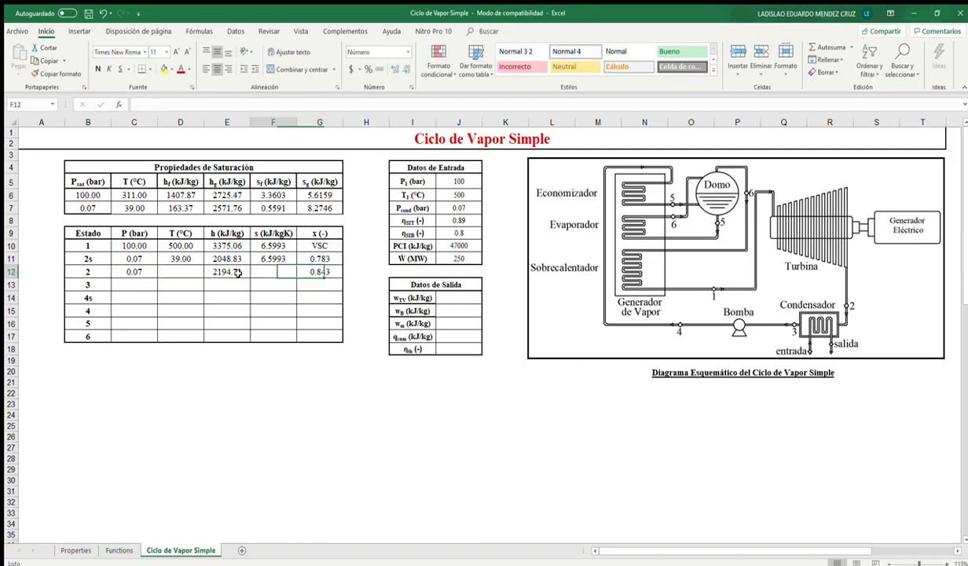
pyautogui.write('=s_')
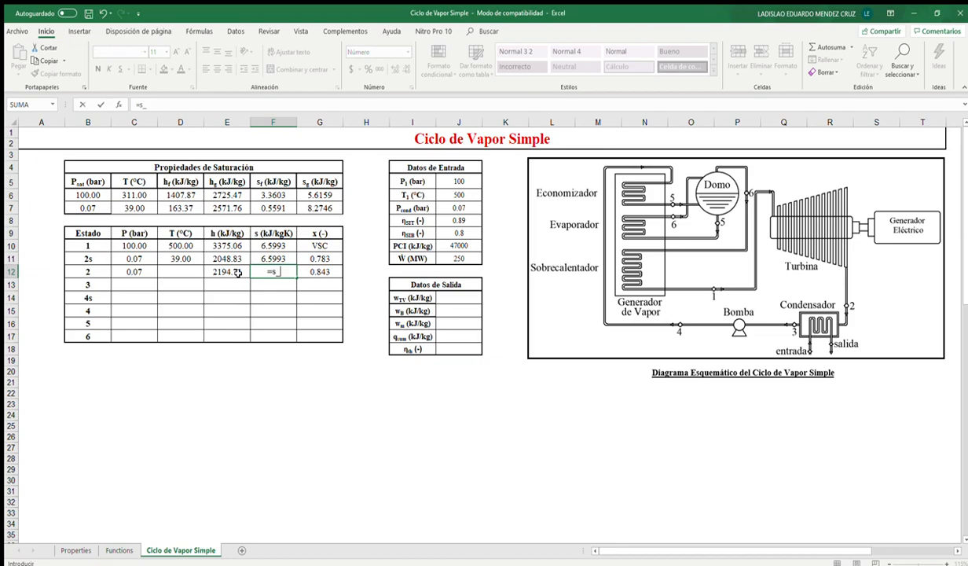
pyautogui.write('ph(')
pyautogui.press('Left')
pyautogui.press('Left')
pyautogui.press('Left')
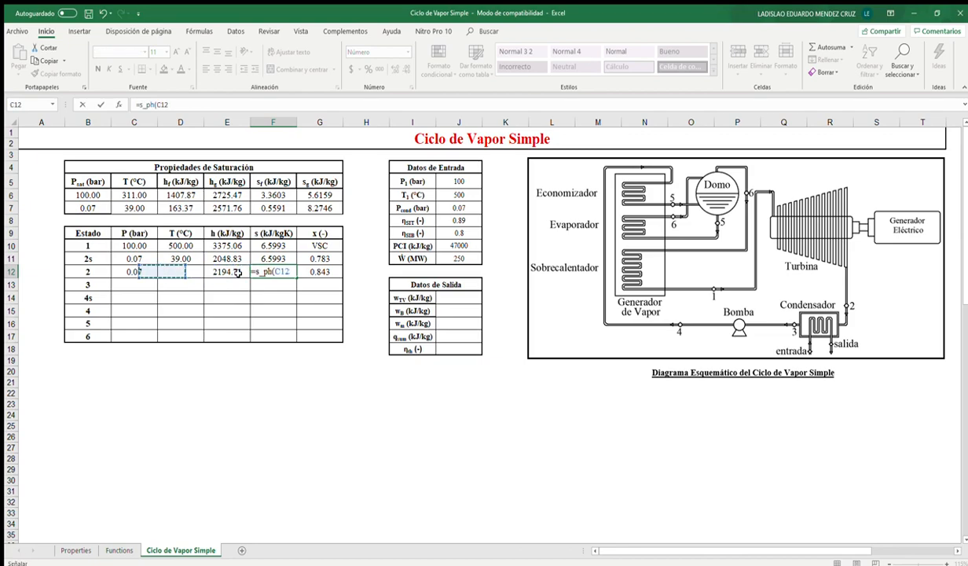
pyautogui.write(',')
pyautogui.press('Left')
pyautogui.write(')')
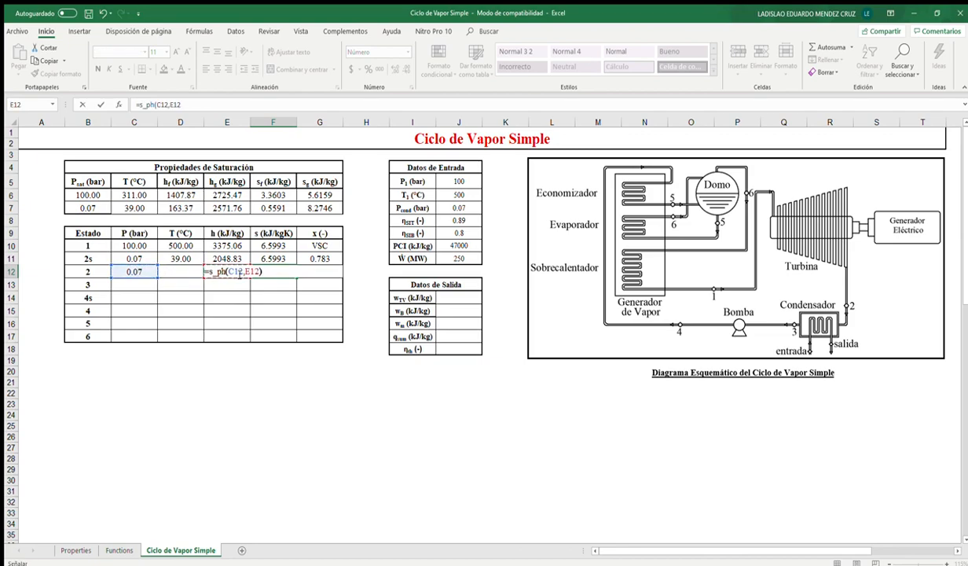
# Calculate the state 2 temperature in cell D12 with =t_ph(C12,E12).
pyautogui.press('Left')
pyautogui.press('Left')
pyautogui.write('=t-')
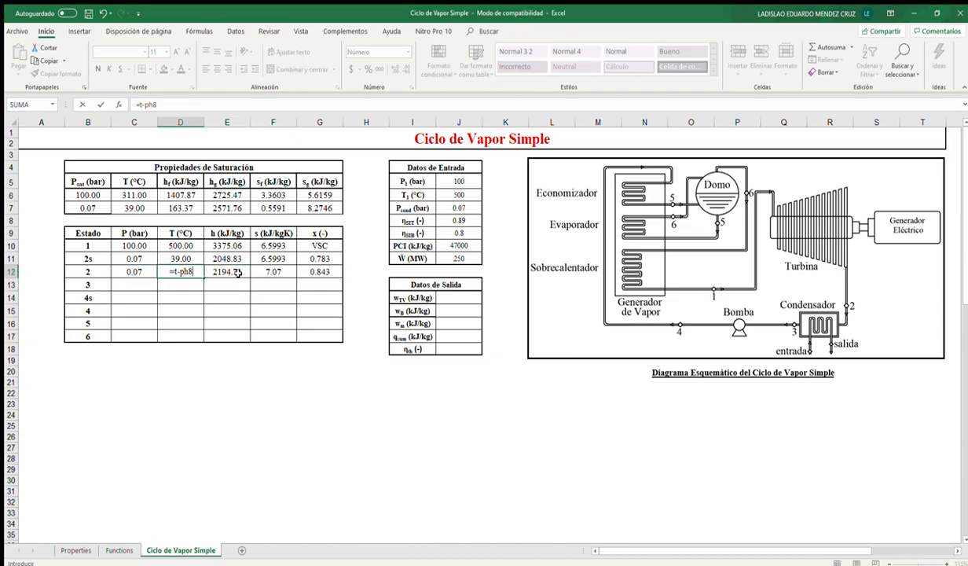
pyautogui.press('BackSpace')
pyautogui.write('_ph(')
pyautogui.press('Left')
pyautogui.press('Left')
pyautogui.press('Right')
pyautogui.click(238, 272)
pyautogui.write(')')
pyautogui.press('Return')
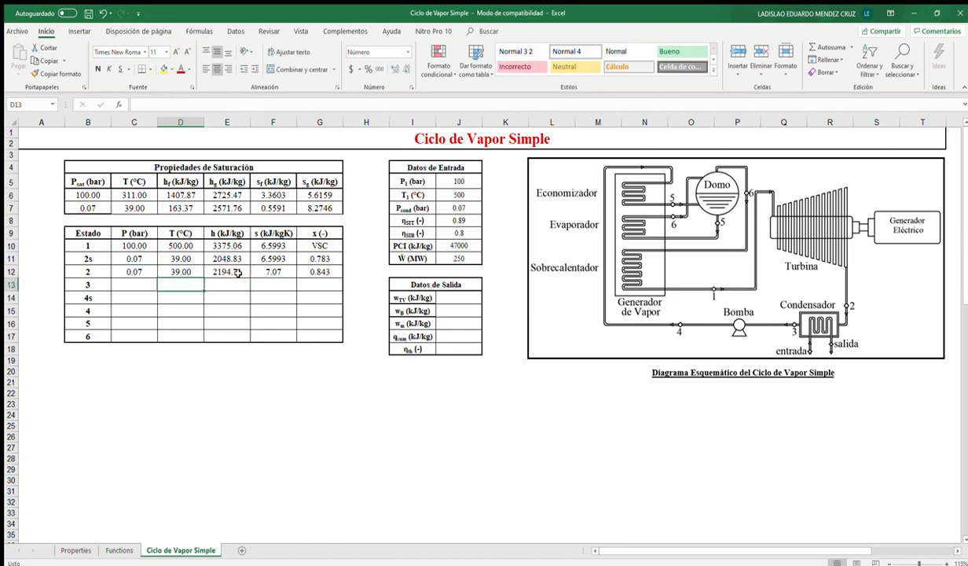
# Set the state 3 pressure in cell C13 equal to the state 2 pressure with =C12.
pyautogui.press('Left')
pyautogui.write('=')
pyautogui.press('Up')
pyautogui.press('Return')
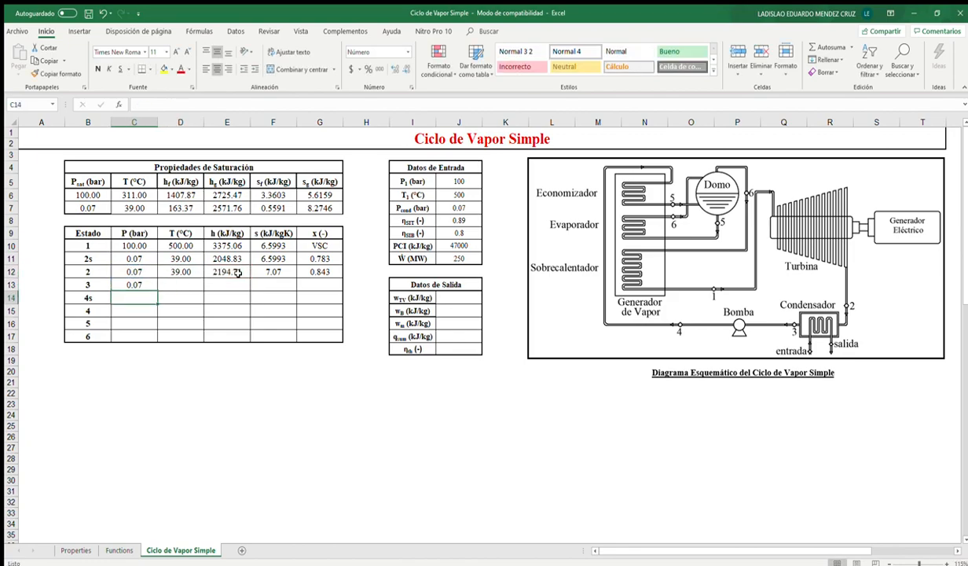
pyautogui.press('Up')
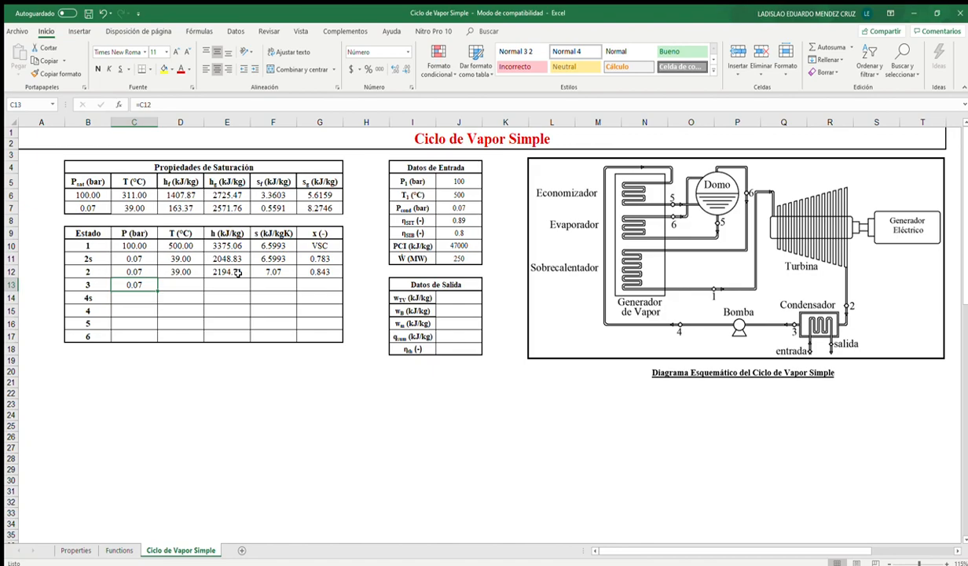
# Review the condenser saturation row and link the state 3 temperature in cell D13 to its saturation temperature with =C7.
pyautogui.press('Right')
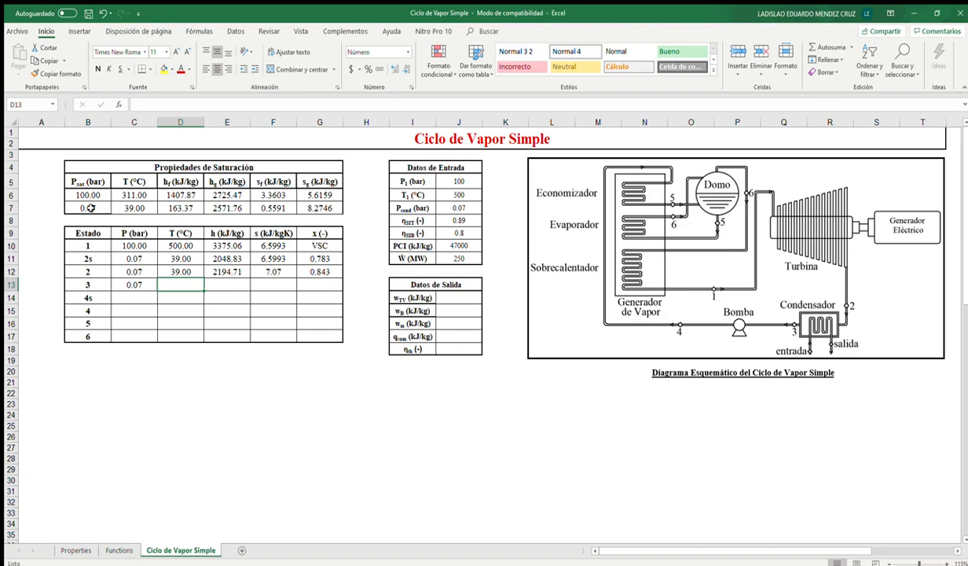
pyautogui.moveTo(87, 208); pyautogui.dragTo(336, 207)
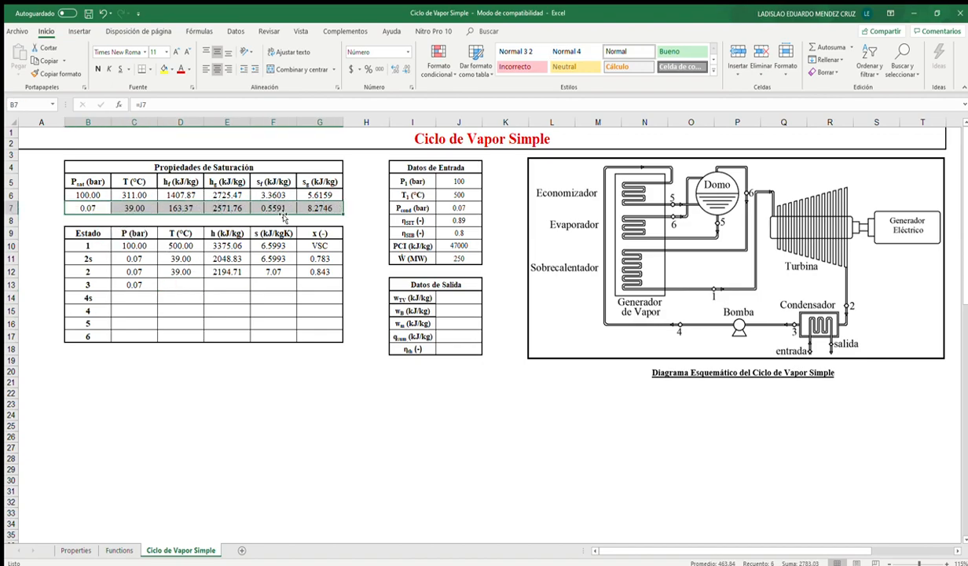
pyautogui.click(167, 283)
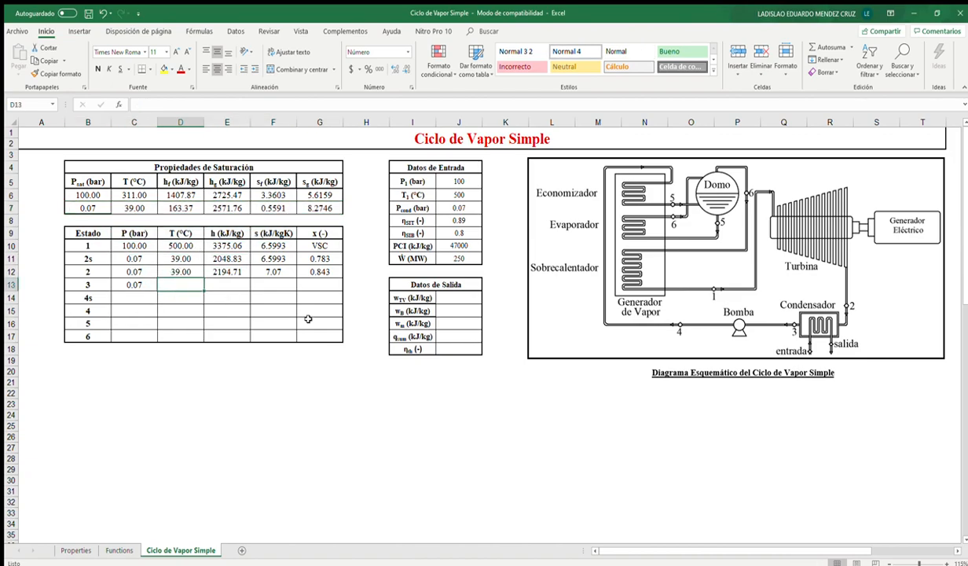
pyautogui.write('=')
pyautogui.click(131, 197)
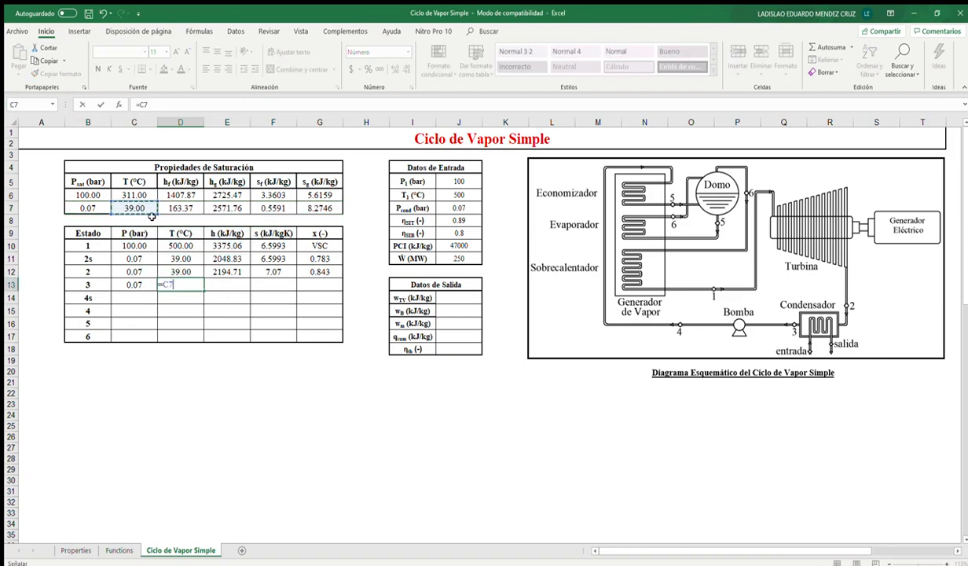
pyautogui.press('Return')
# Link the state 3 enthalpy in cell E13 to the condenser's saturated liquid enthalpy with =D7.
pyautogui.click(232, 286)
pyautogui.write('=')
pyautogui.click(193, 206)
pyautogui.press('Return')
# Link the state 3 entropy in cell F13 to the saturated liquid entropy with =F7 and set the quality in G13 to 0.
pyautogui.click(277, 284)
pyautogui.write('=')
pyautogui.click(273, 207)
pyautogui.press('Tab')
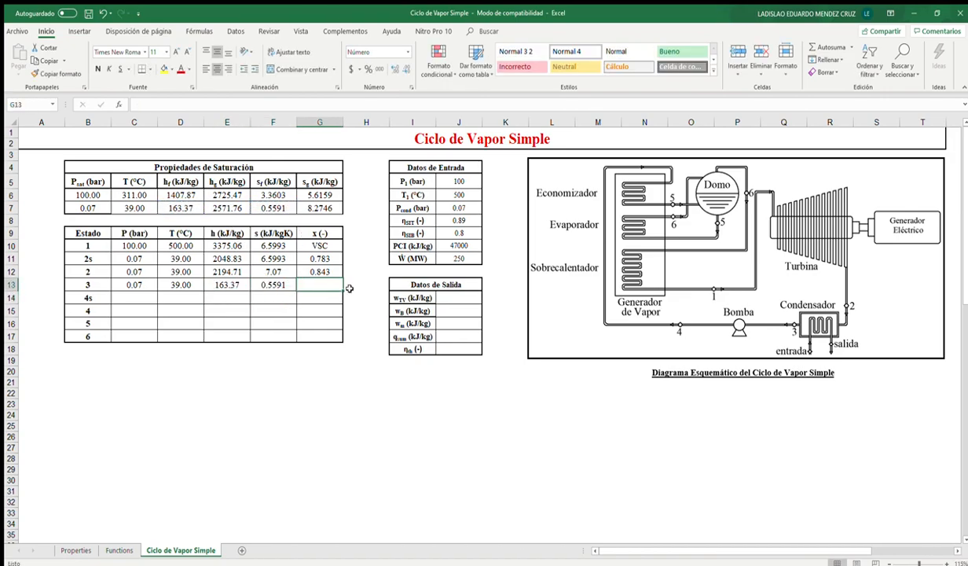
pyautogui.write('0')
pyautogui.press('Return')
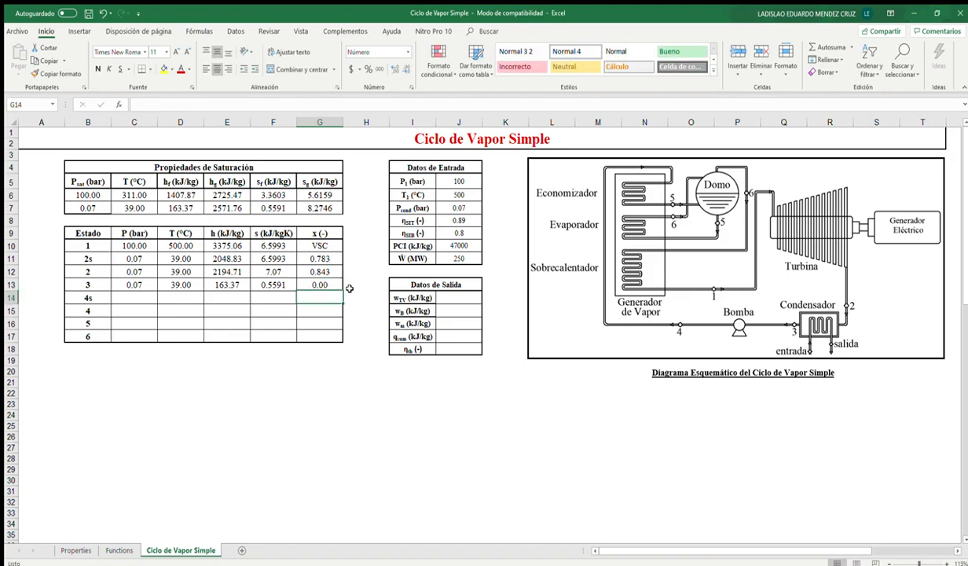
# Set the state 4s pressure in cell C14 equal to the input pressure P1 with =J5.
pyautogui.press('Left')
pyautogui.press('Left')
pyautogui.press('Left')
pyautogui.press('Left')
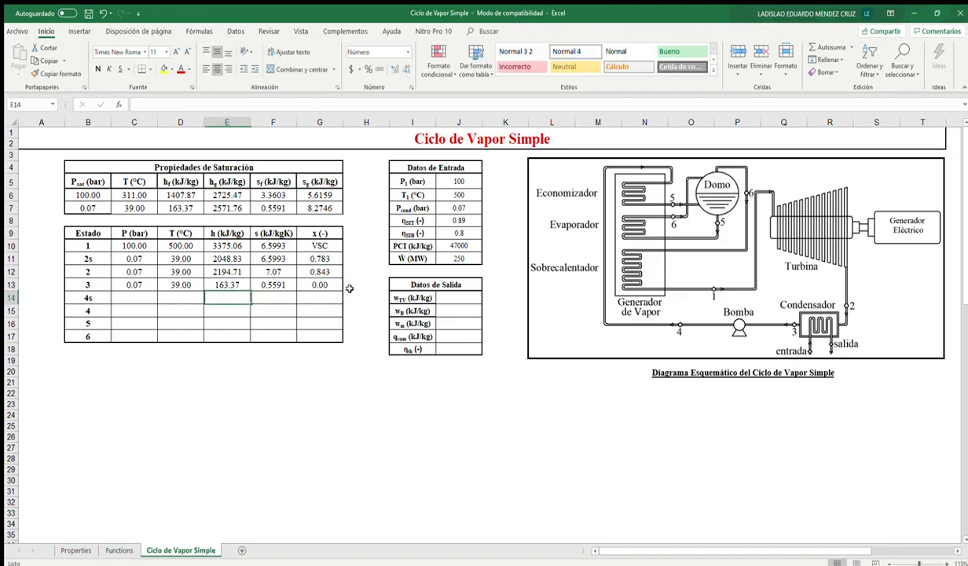
pyautogui.write('=')
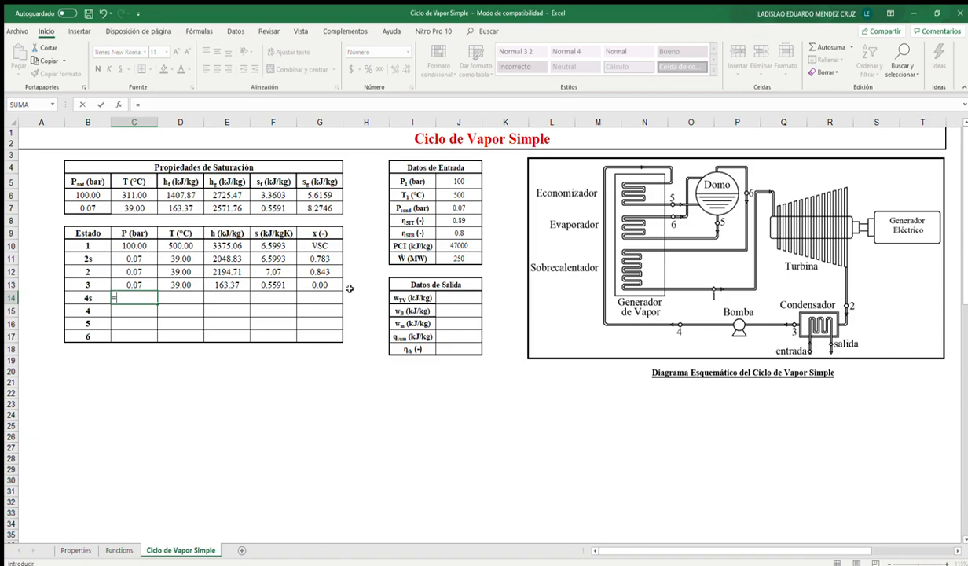
pyautogui.click(465, 181)
pyautogui.press('Return')
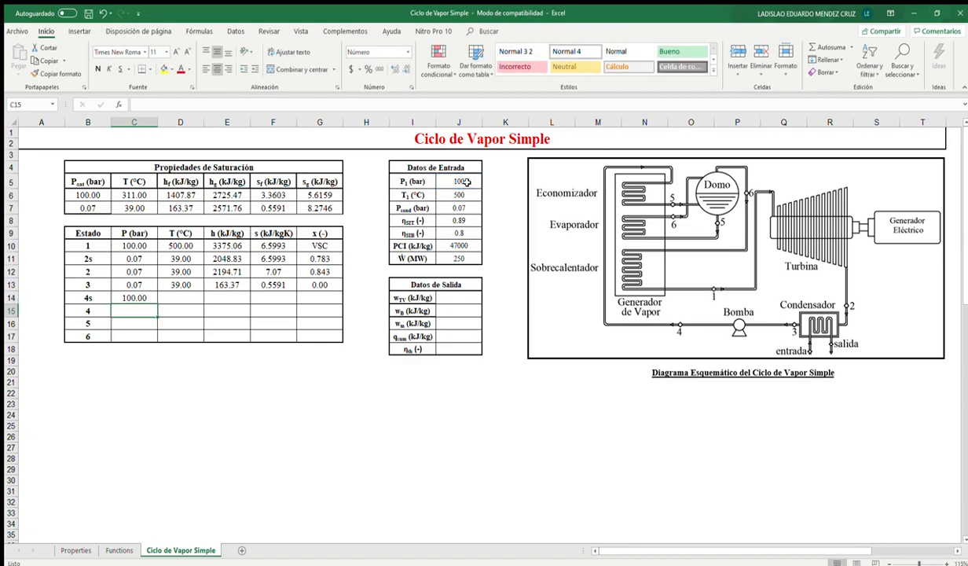
# Set the state 4s entropy in cell F14 equal to the state 3 entropy with =F13.
pyautogui.press('Up')
pyautogui.press('Right')
pyautogui.press('Right')
pyautogui.press('Right')
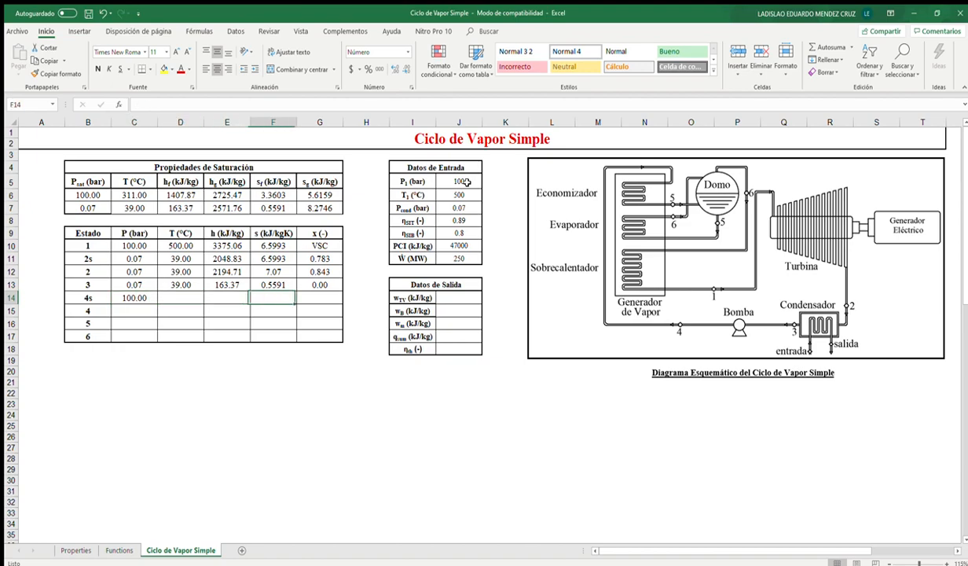
pyautogui.write('=')
pyautogui.press('Up')
pyautogui.press('Return')
# Calculate the state 4s temperature in cell D14 with =t_ps(C14,F14).
pyautogui.press('Up')
pyautogui.press('Left')
pyautogui.press('Left')
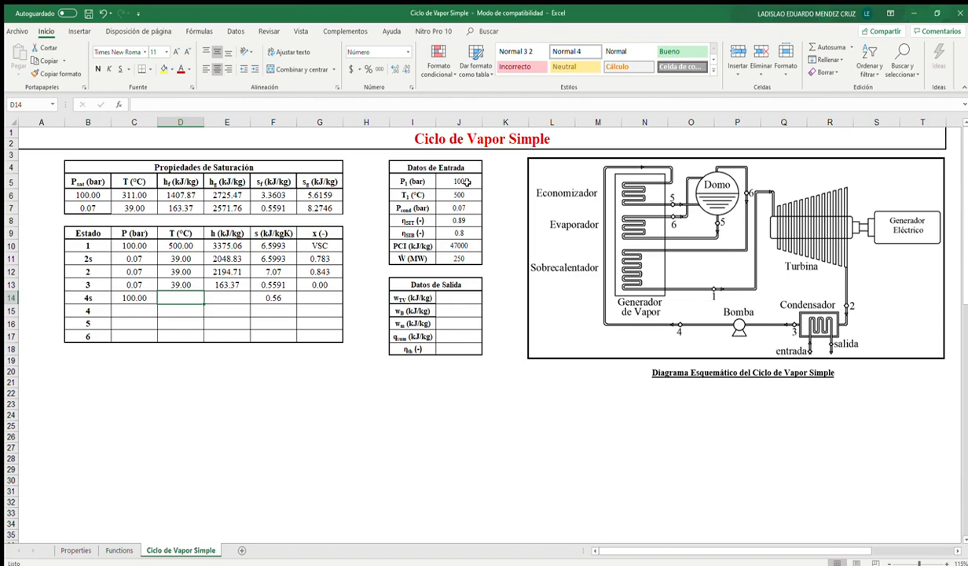
pyautogui.write('=')
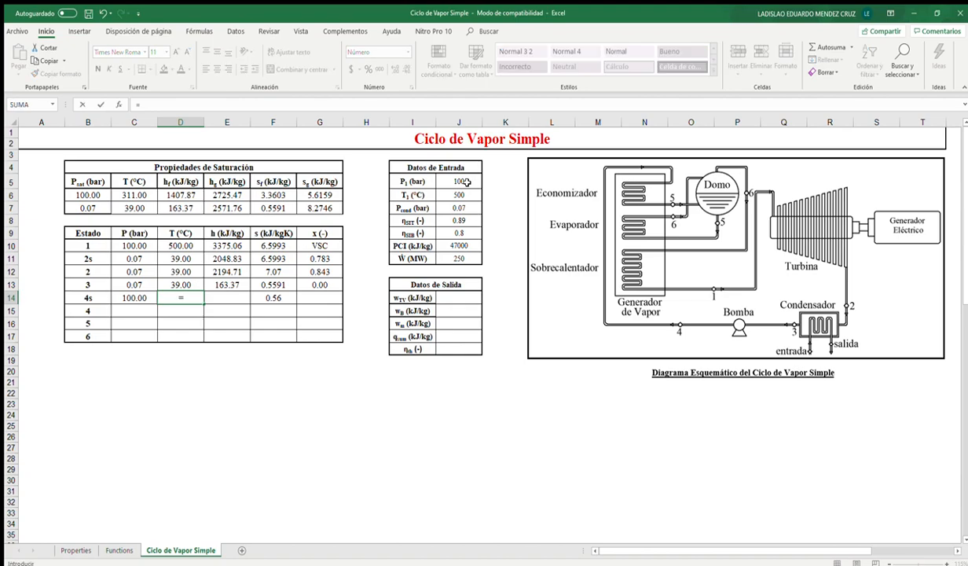
pyautogui.write('t_ps(')
pyautogui.press('Left')
pyautogui.write(',')
pyautogui.press('Right')
pyautogui.press('Right')
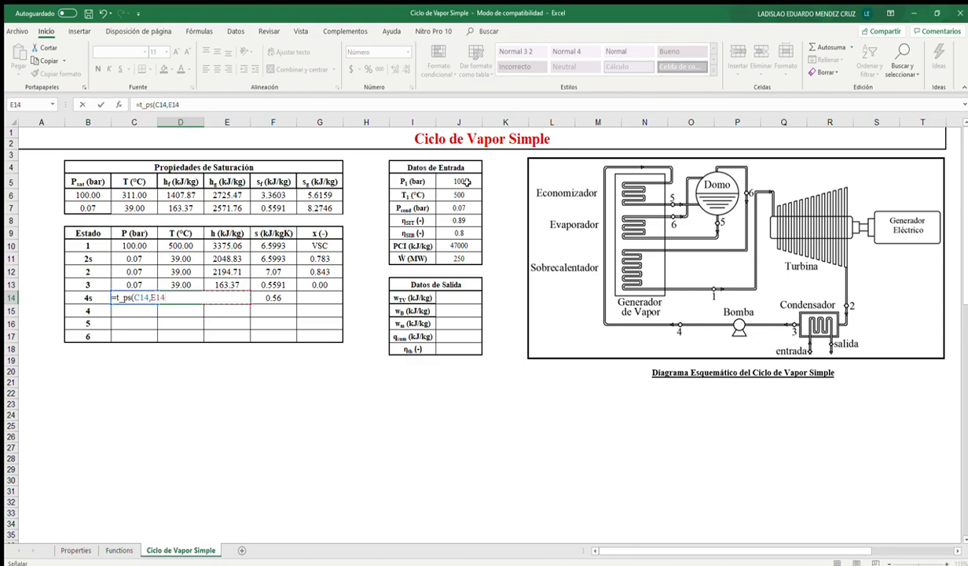
pyautogui.press('Return')
# Calculate the state 4s enthalpy in cell E14 with =h_ps(C14,F14).
pyautogui.press('Up')
pyautogui.press('Right')
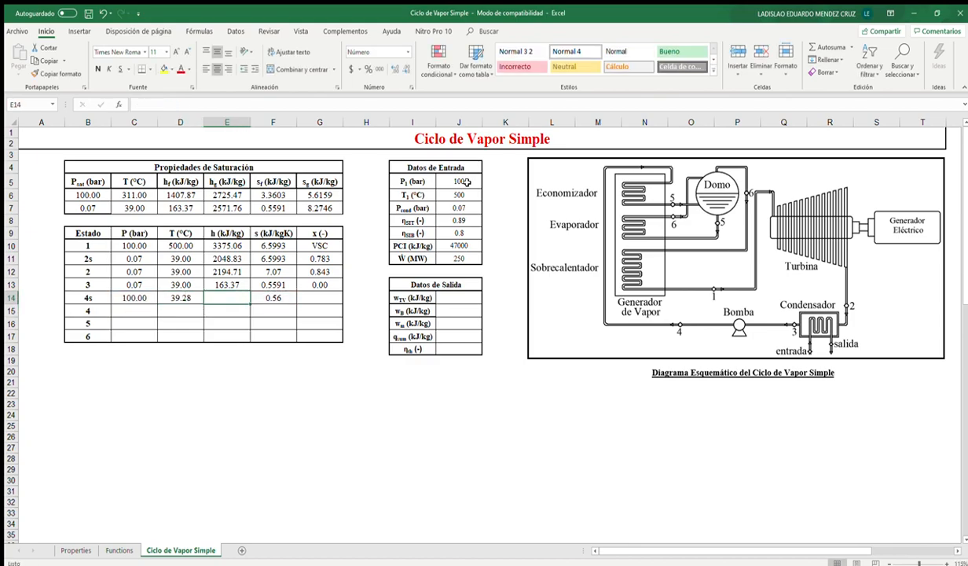
pyautogui.write('=h_')
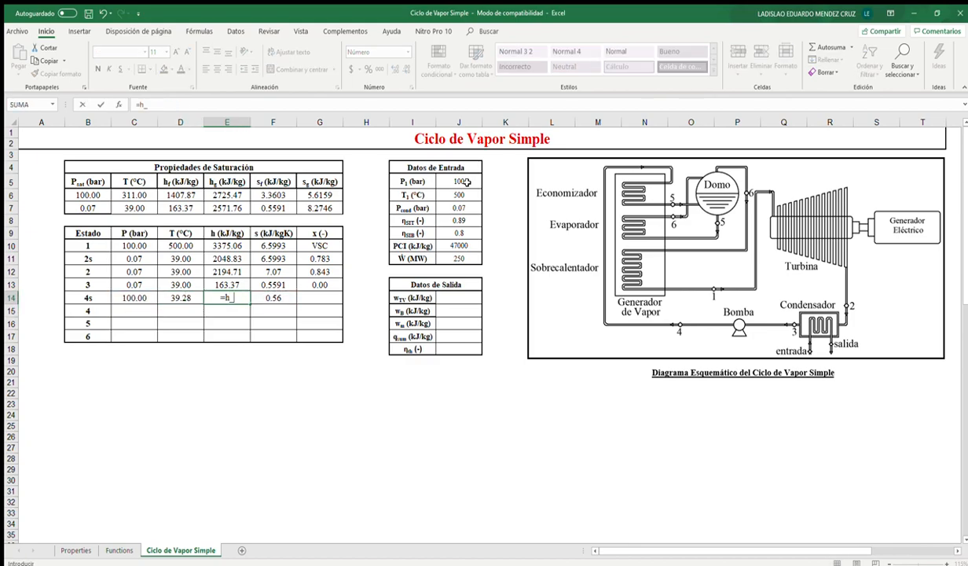
pyautogui.write('ps(')
pyautogui.press('Left')
pyautogui.press('Left')
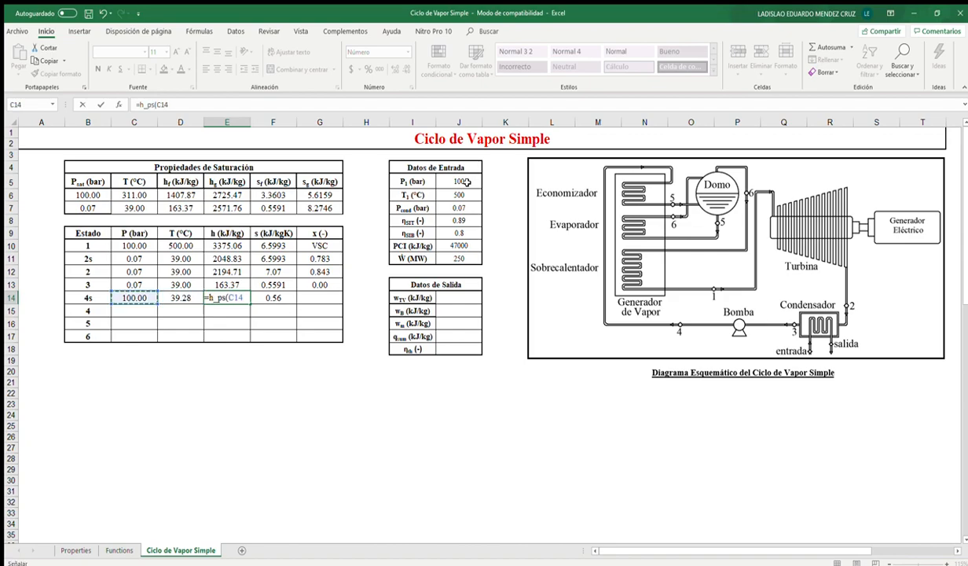
pyautogui.write(',')
pyautogui.press('Right')
pyautogui.press('Tab')
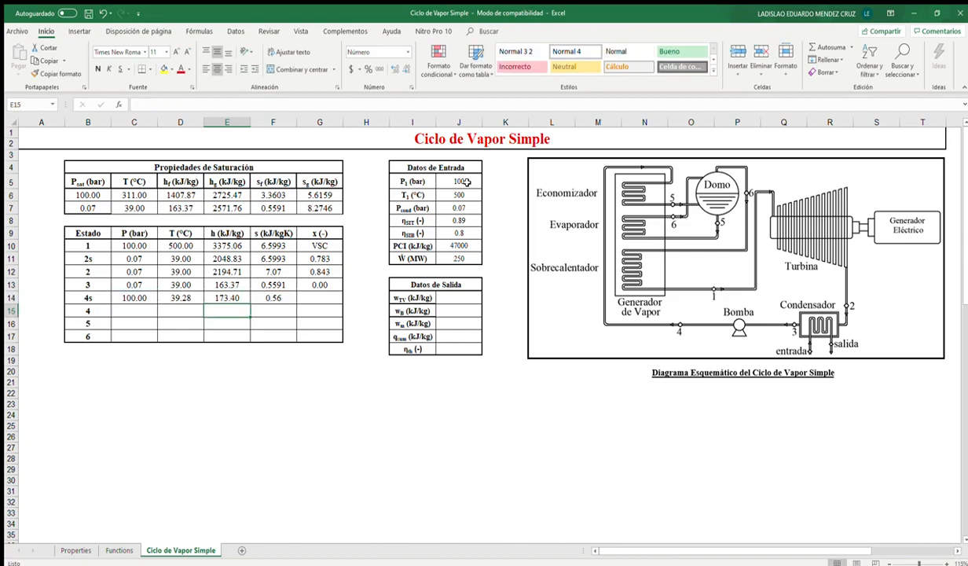
# Enter LC as the state 4s quality in cell G14.
pyautogui.press('Right')
pyautogui.press('Right')
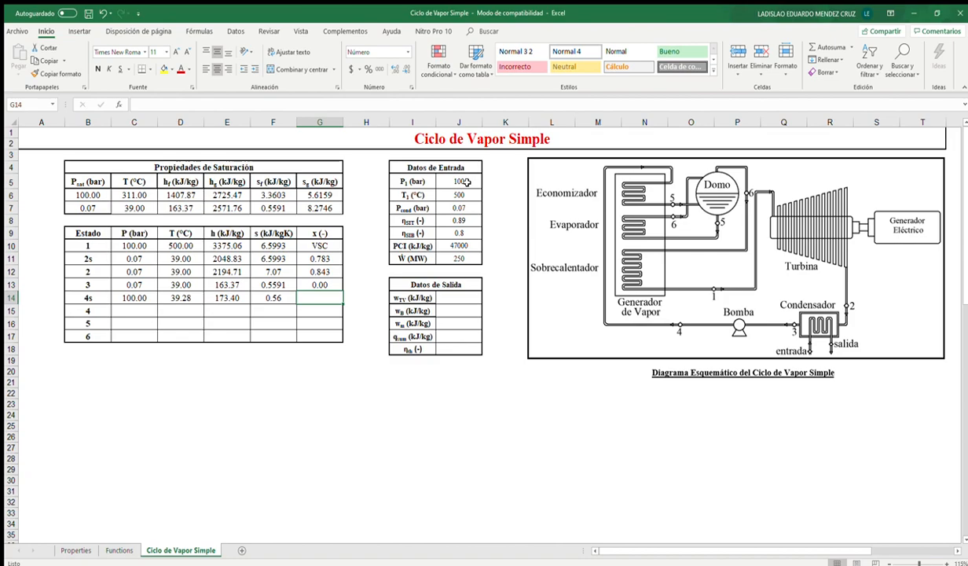
pyautogui.write('LC')
pyautogui.press('Return')
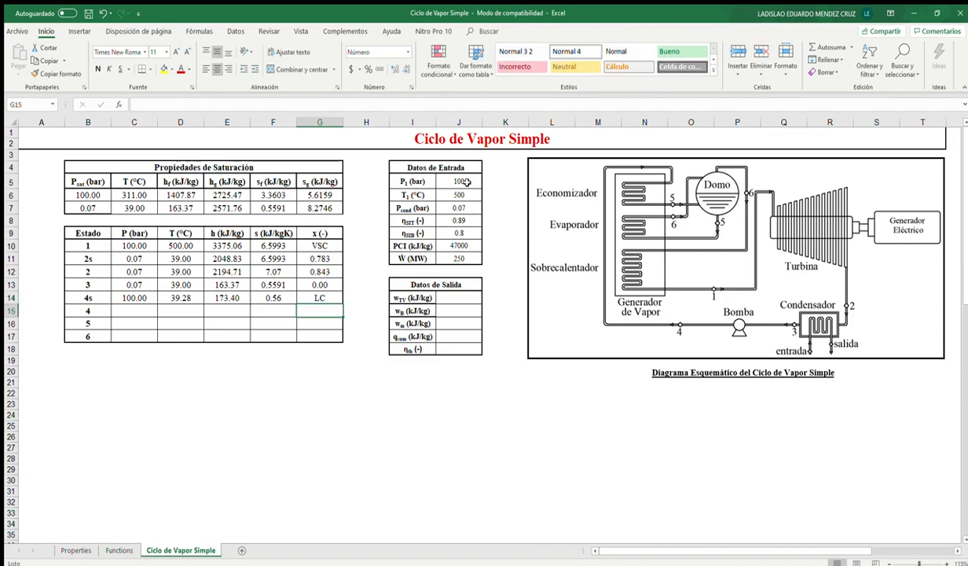
# Set the state 4 pressure in cell C15 equal to the state 4s pressure with =C14.
pyautogui.press('Left')
pyautogui.press('Left')
pyautogui.press('Left')
pyautogui.press('Left')
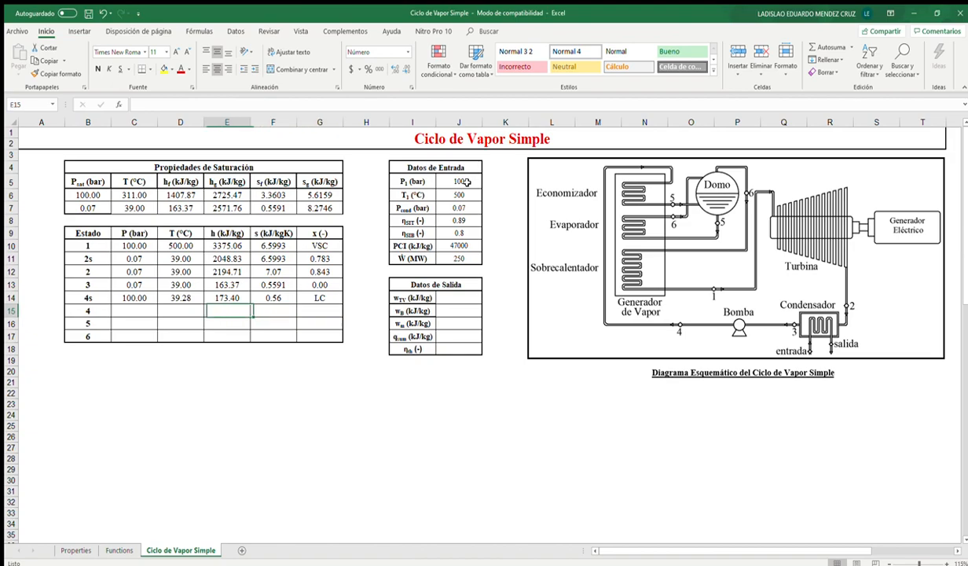
pyautogui.write('=')
pyautogui.press('Up')
pyautogui.press('Return')
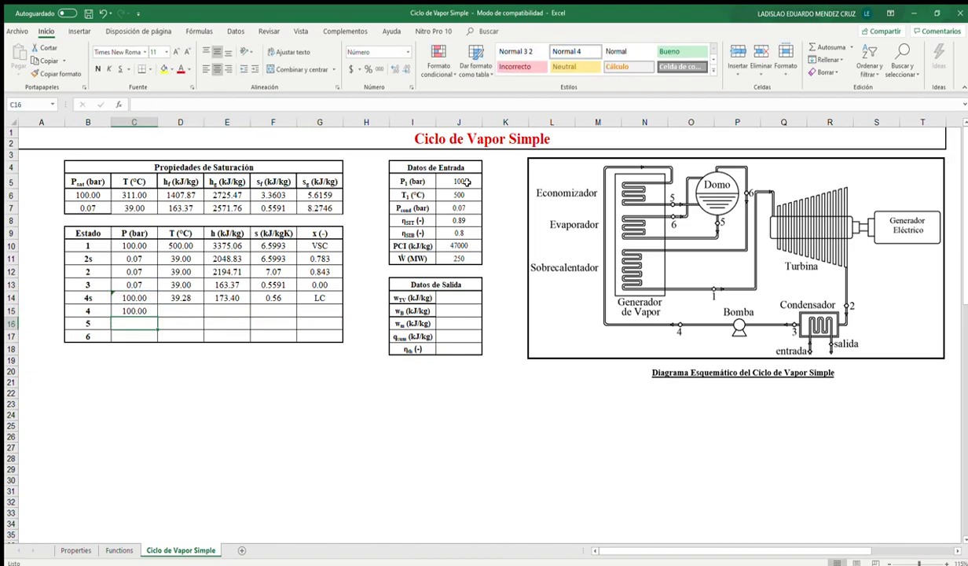
# Calculate the state 4 enthalpy in cell E15 from the pump's isentropic efficiency with =E13+((E14-E13)/J9).
pyautogui.press('Up')
pyautogui.press('Right')
pyautogui.press('Right')
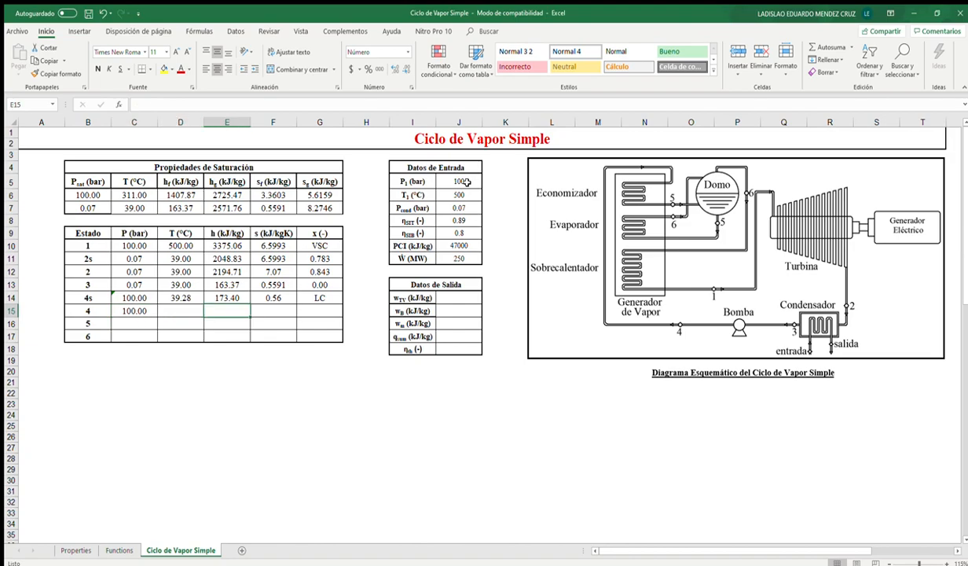
pyautogui.write('=')
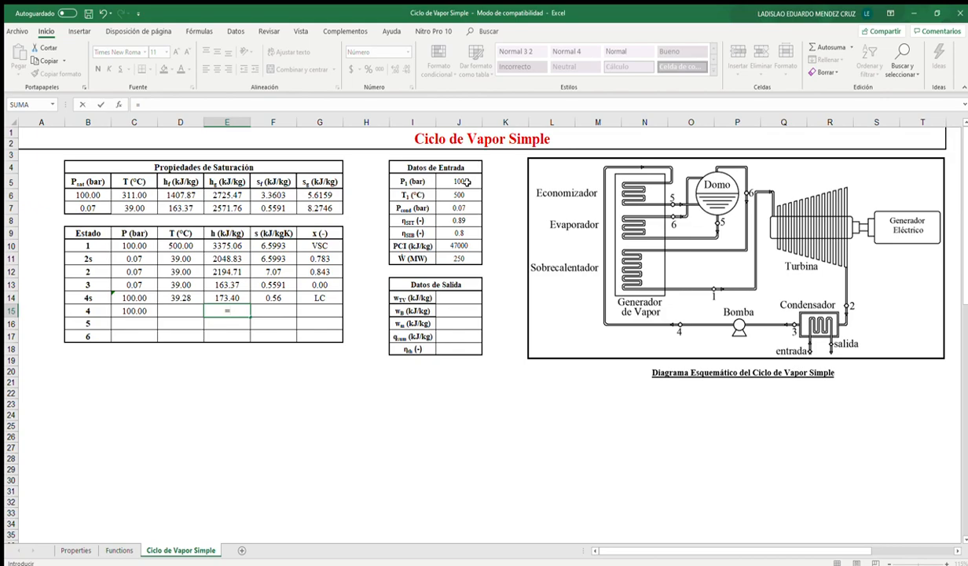
pyautogui.press('Up')
pyautogui.press('Up')
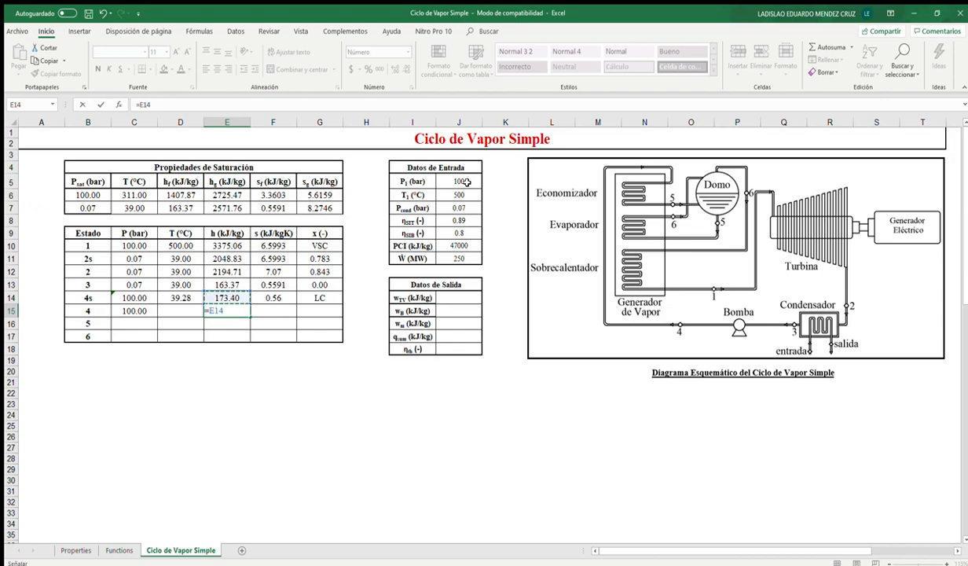
pyautogui.write('+((')
pyautogui.press('Up')
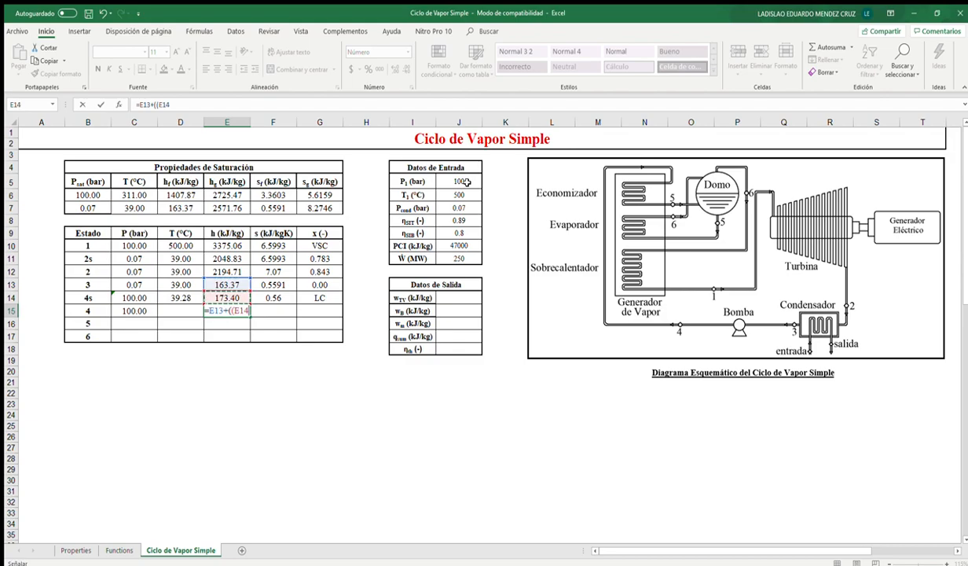
pyautogui.write('-')
pyautogui.press('Up')
pyautogui.press('Up')
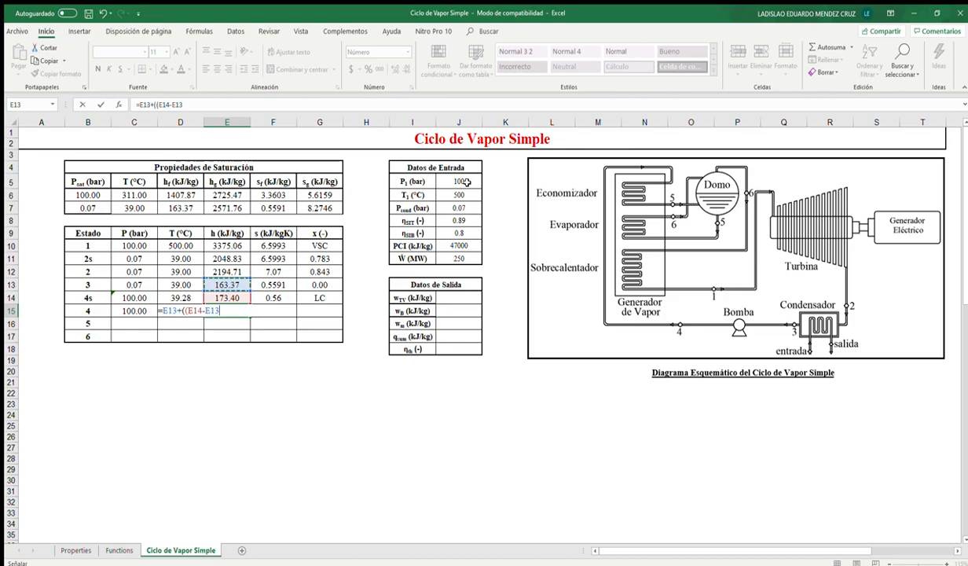
pyautogui.write(')/')
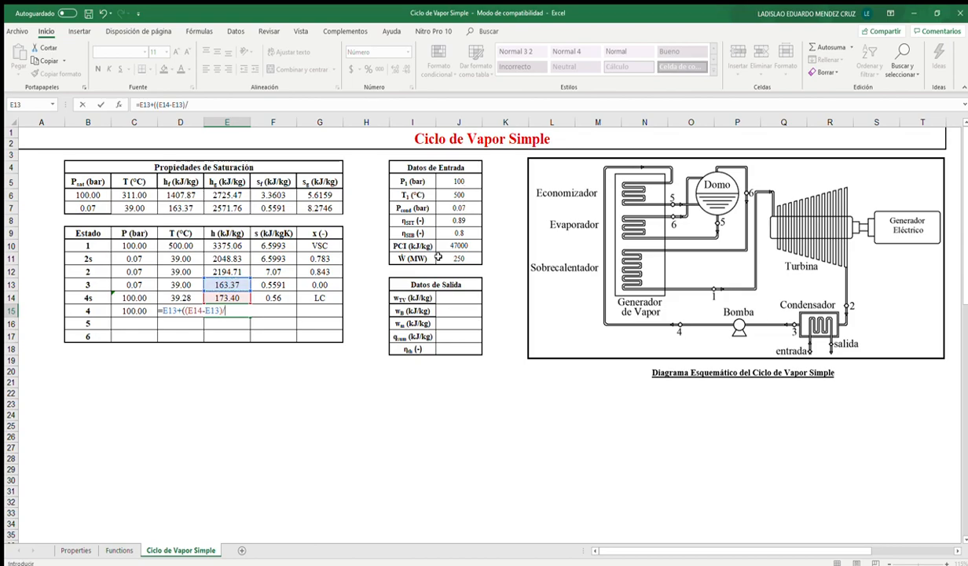
pyautogui.click(455, 231)
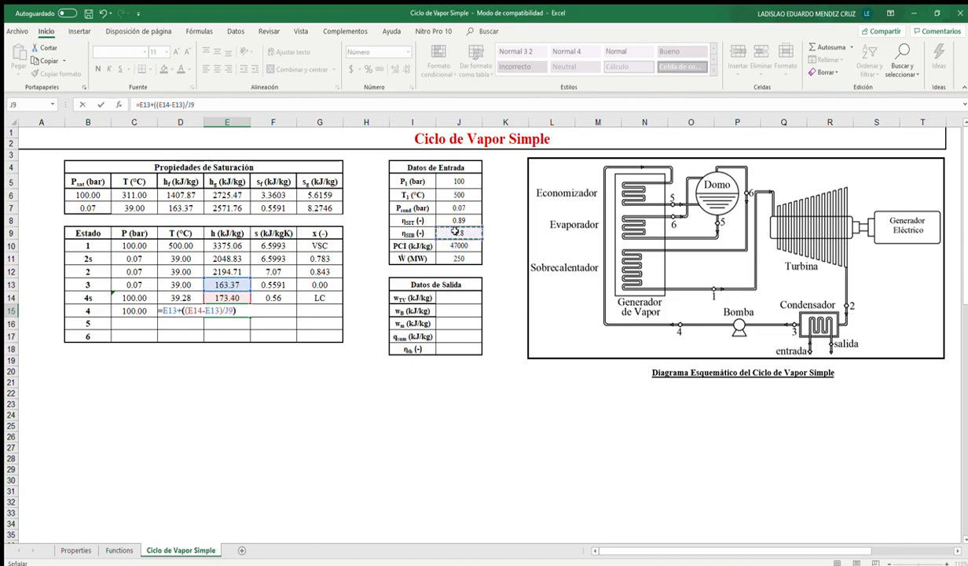
pyautogui.write(')')
pyautogui.press('Return')
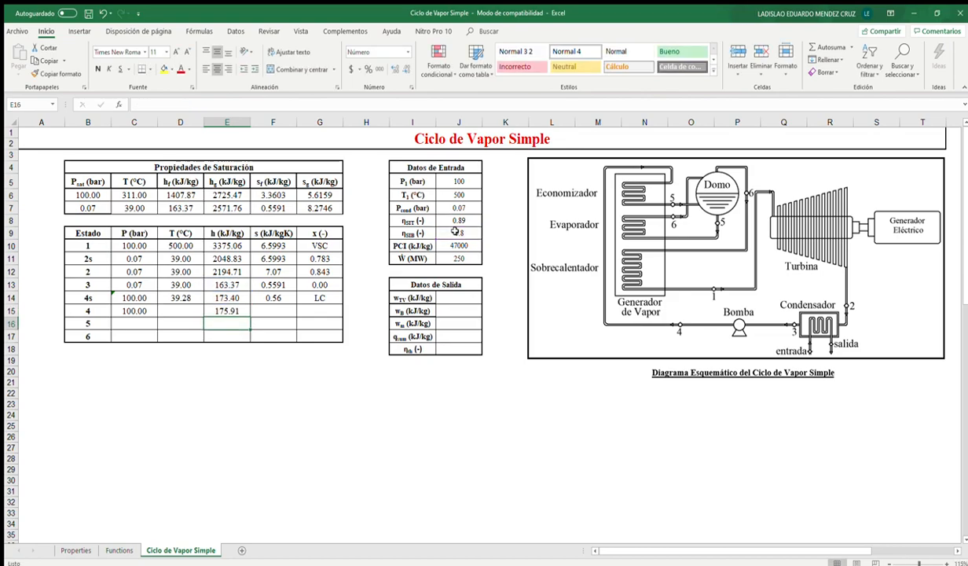
# Calculate the state 4 temperature in cell D15 with =T_ph(C15,E15).
pyautogui.press('Up')
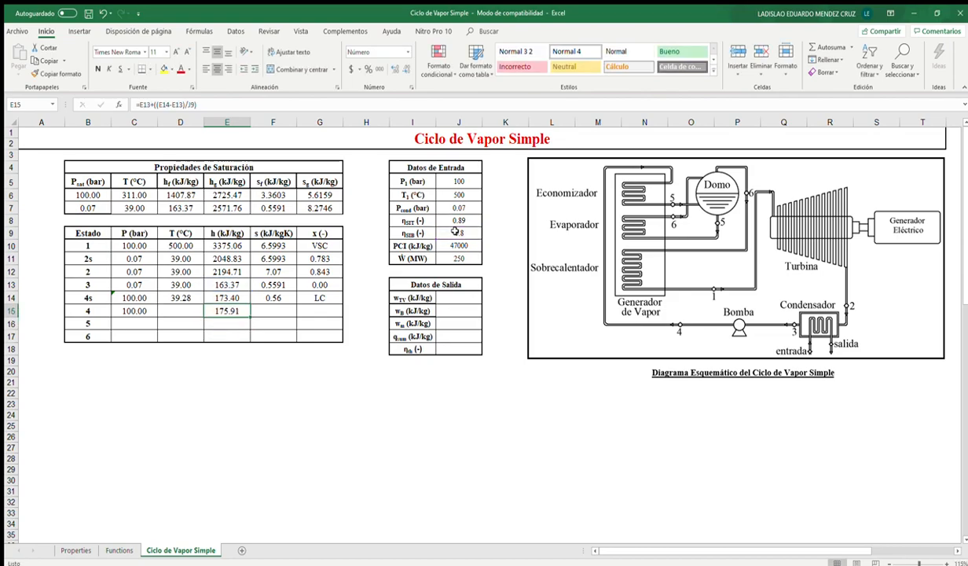
pyautogui.press('Left')
pyautogui.write('=T')
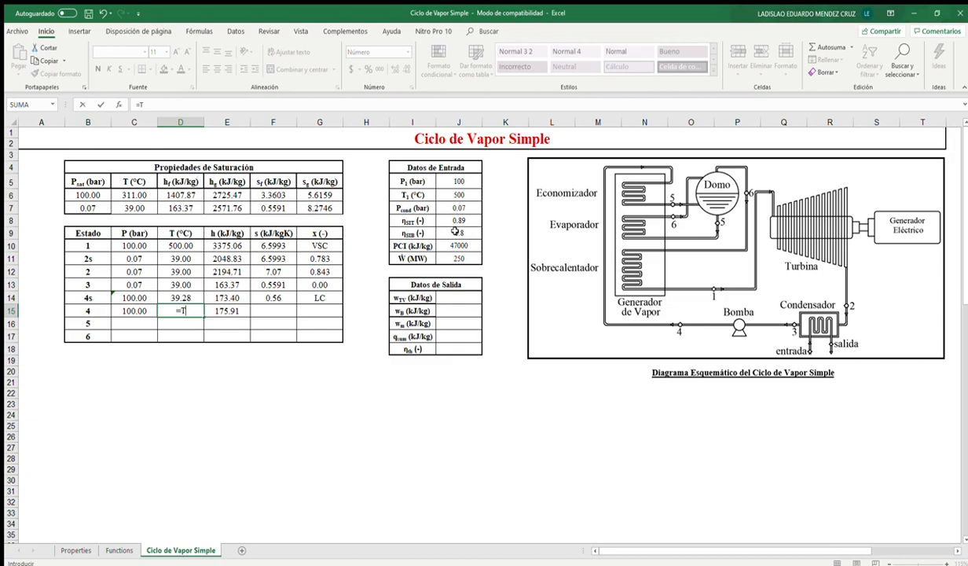
pyautogui.write('_ph(')
pyautogui.press('Left')
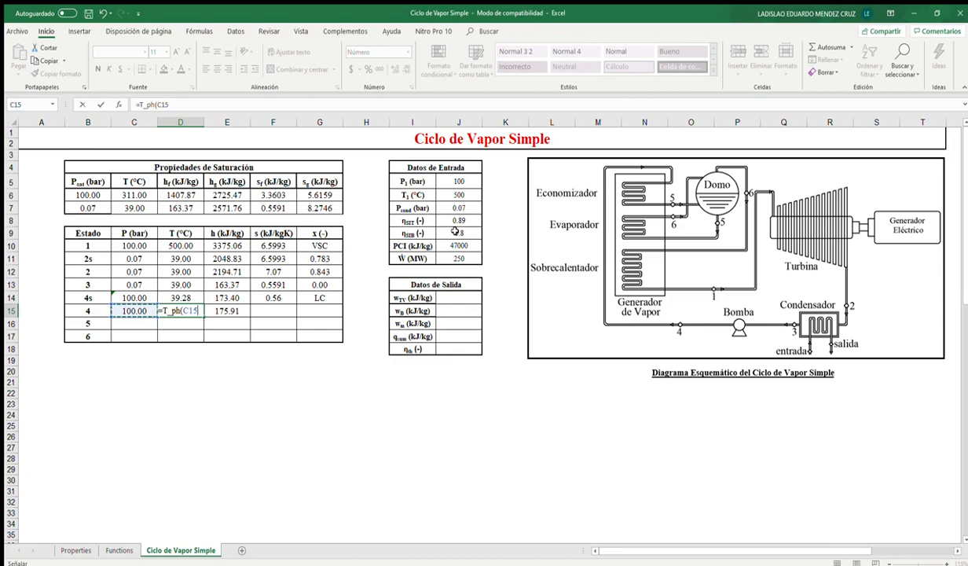
pyautogui.write(',')
pyautogui.press('Right')
pyautogui.write(')')
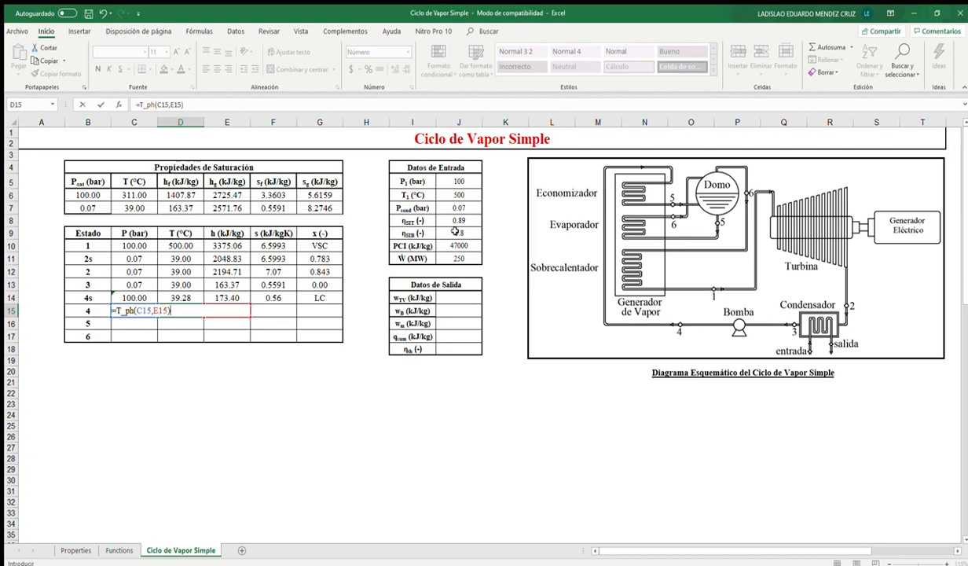
pyautogui.press('Return')
# Calculate the state 4 entropy in cell F15 with =s_ph(C15,E15) and enter LC as its quality in G15.
pyautogui.click(273, 310)
pyautogui.write('=s_ph(')
pyautogui.press('Left')
pyautogui.press('Left')
pyautogui.press('Left')
pyautogui.write(',')
pyautogui.press('Left')
pyautogui.write(')')
pyautogui.press('Tab')
pyautogui.write('LC')
pyautogui.press('Return')
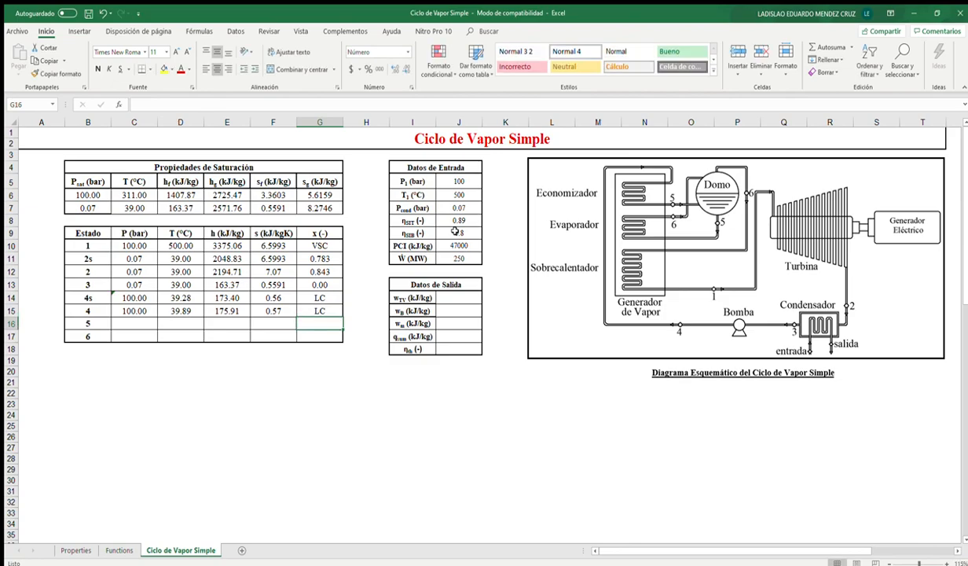
# Set the pressures of states 5 and 6 with =C15 in cell C16 and =C16 in cell C17.
pyautogui.press('Left')
pyautogui.press('Left')
pyautogui.press('Left')
pyautogui.press('Left')
pyautogui.write('=')
pyautogui.press('Up')
pyautogui.press('Return')
pyautogui.write('=')
pyautogui.press('Up')
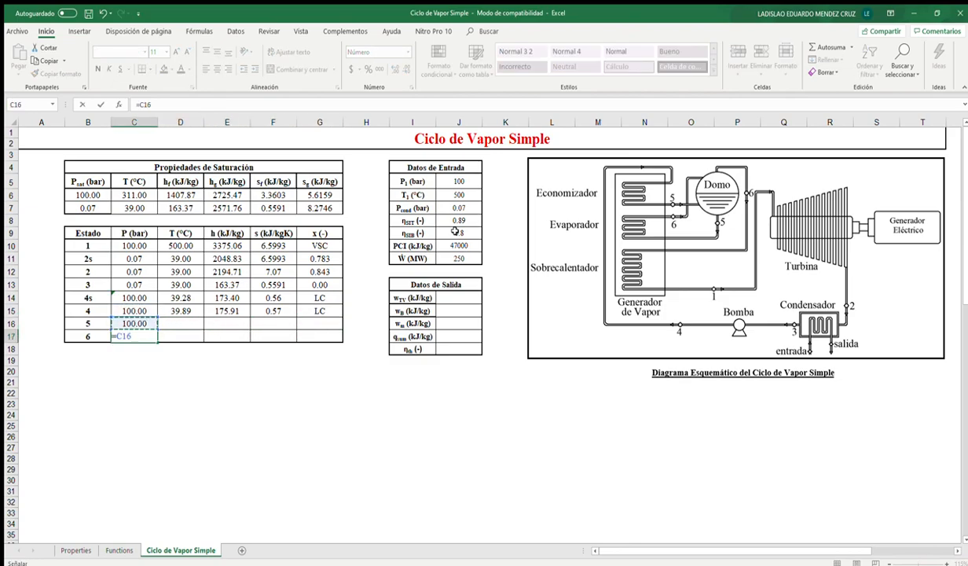
pyautogui.press('Return')
# Link the state 5 temperature in D16 to the saturation temperature with =C6, and set state 6 in D17 to =D16.
pyautogui.press('Up')
pyautogui.press('Up')
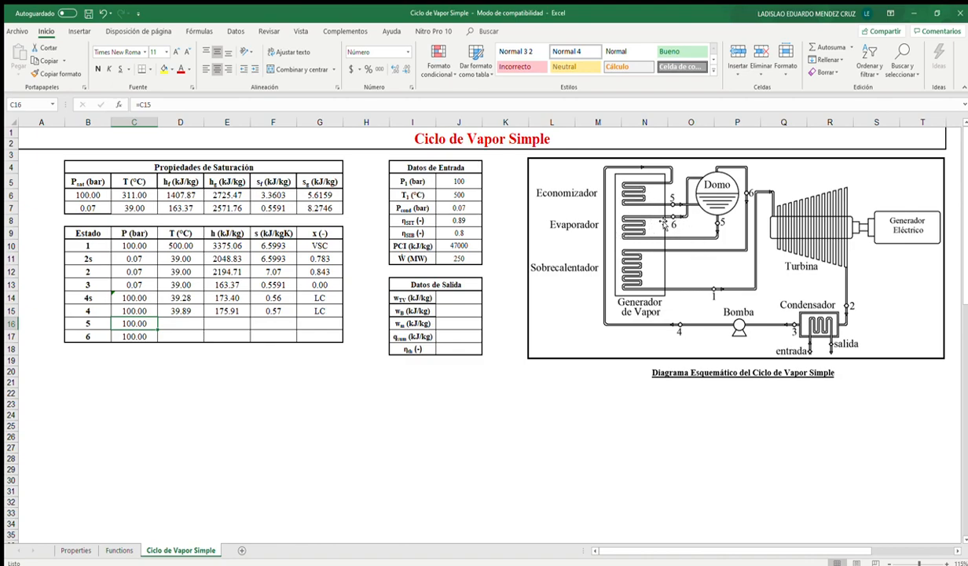
pyautogui.click(179, 323)
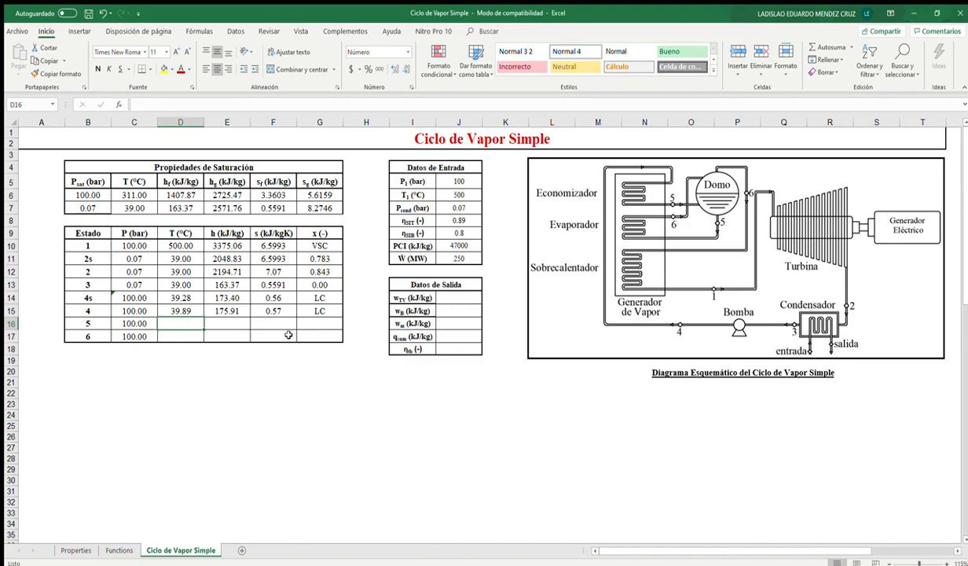
pyautogui.write('=')
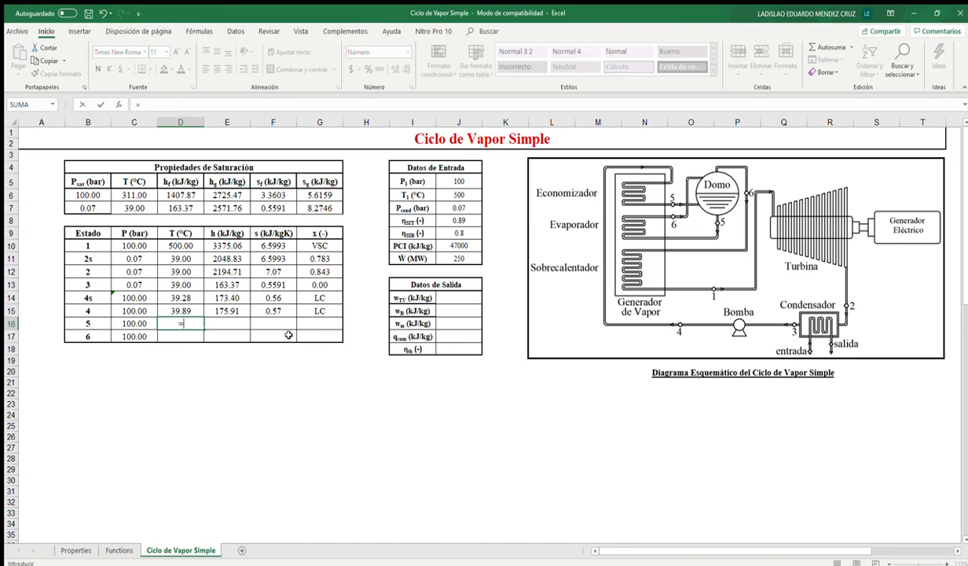
pyautogui.click(139, 194)
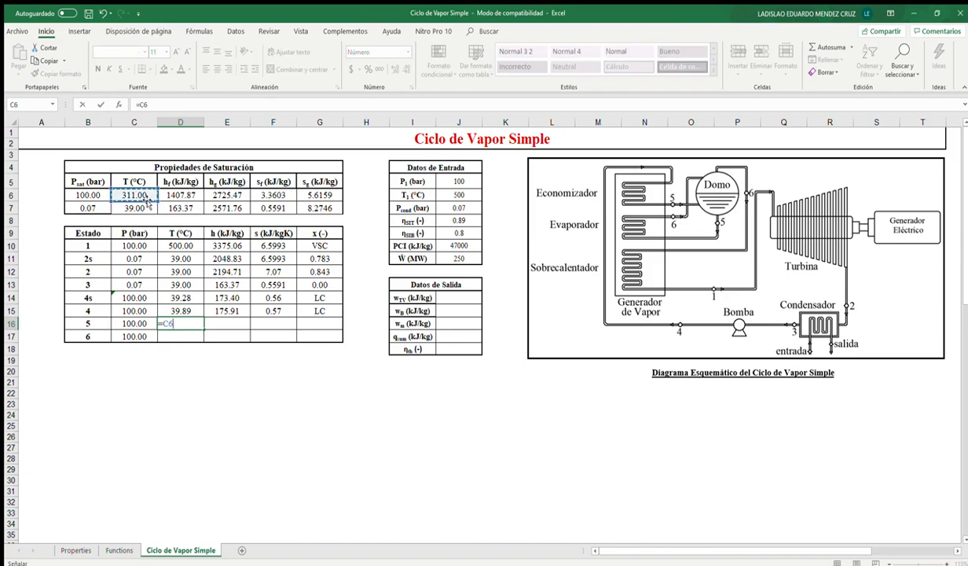
pyautogui.press('Return')
pyautogui.write('=')
pyautogui.press('Up')
pyautogui.press('Return')
# Set the state 5 enthalpy in cell E16 to the saturated liquid enthalpy with =D6.
pyautogui.press('Up')
pyautogui.press('Up')
pyautogui.press('Right')
pyautogui.write('=')
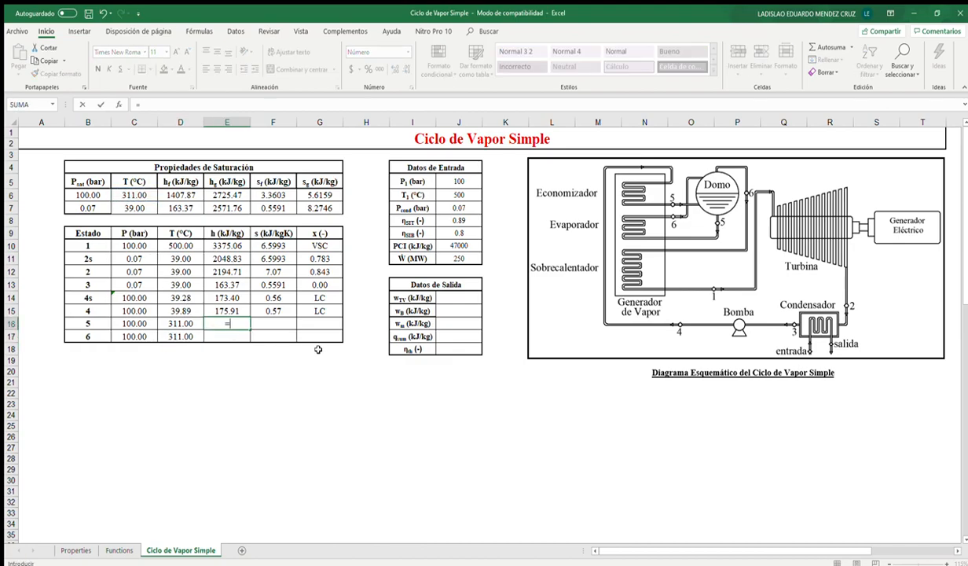
pyautogui.click(169, 195)
pyautogui.press('Return')
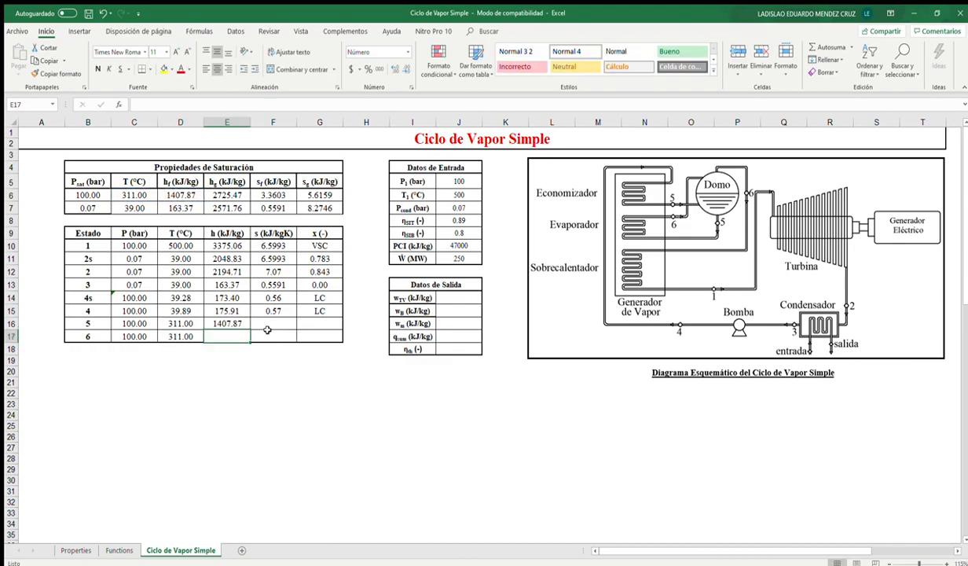
# Set the state 5 entropy in cell F16 to the saturated liquid entropy with =F6 and its quality in G16 to 0.
pyautogui.click(270, 321)
pyautogui.write('=')
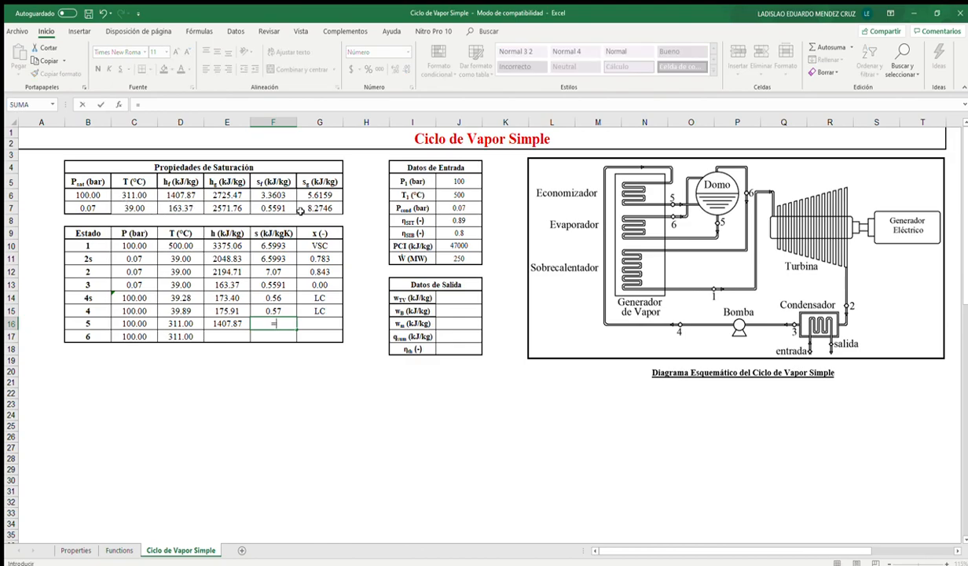
pyautogui.click(280, 194)
pyautogui.press('Return')
pyautogui.click(320, 323)
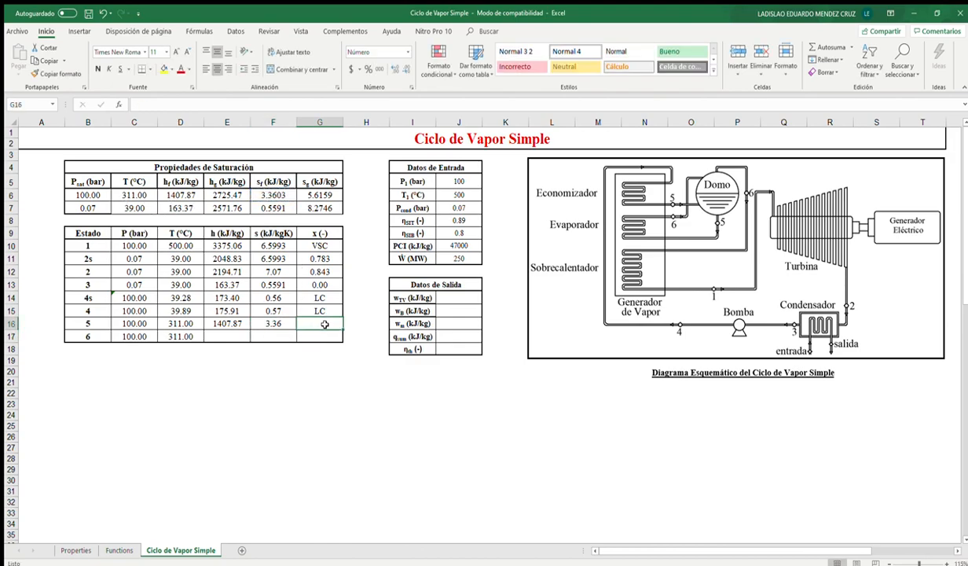
pyautogui.write('0')
pyautogui.press('Return')
# Set the state 6 enthalpy in cell E17 to the saturated vapor enthalpy with =E6.
pyautogui.press('Left')
pyautogui.press('Left')
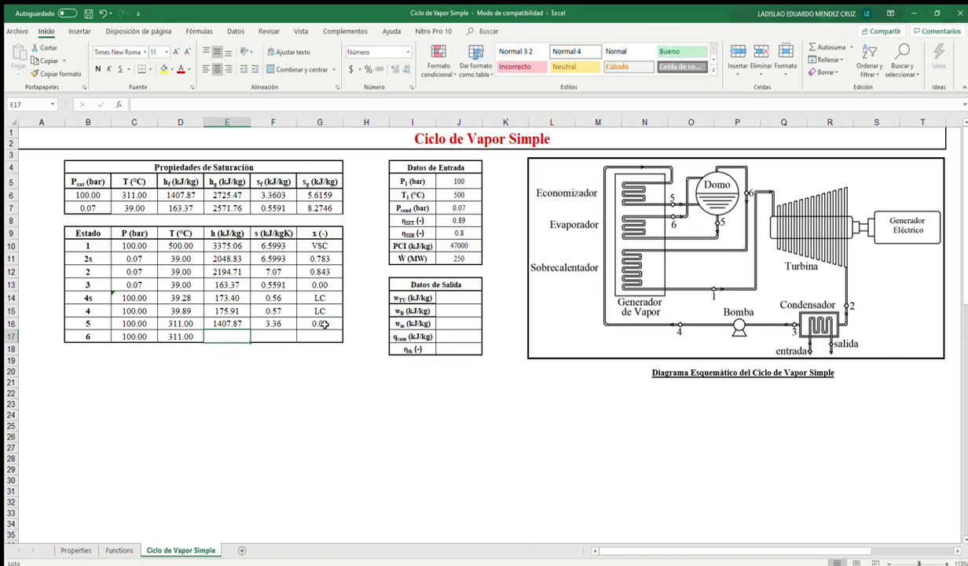
pyautogui.write('=')
pyautogui.click(223, 201)
pyautogui.press('Tab')
# Set the state 6 entropy in cell F17 to the saturated vapor entropy with =G6 and its quality in G17 to 1.
pyautogui.write('=')
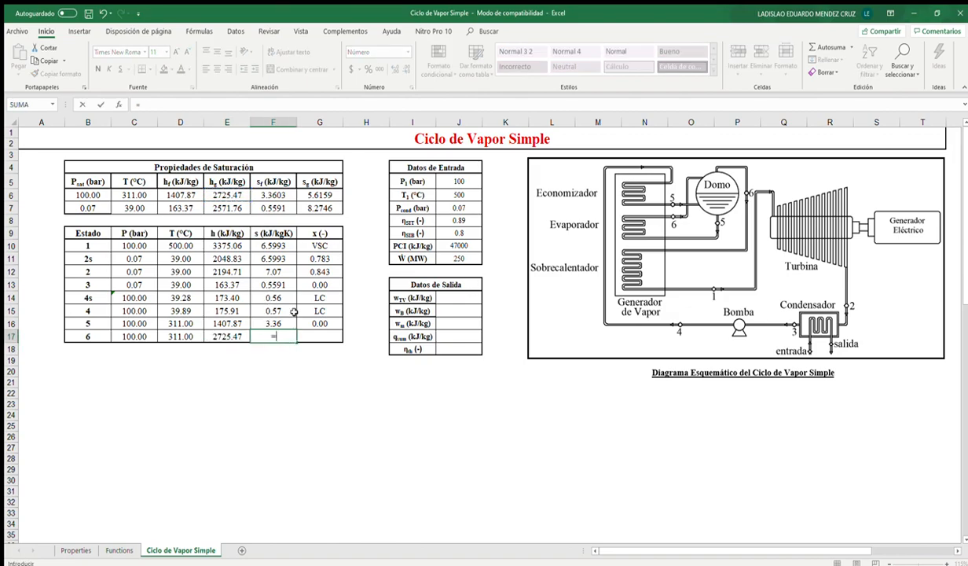
pyautogui.click(319, 194)
pyautogui.press('Tab')
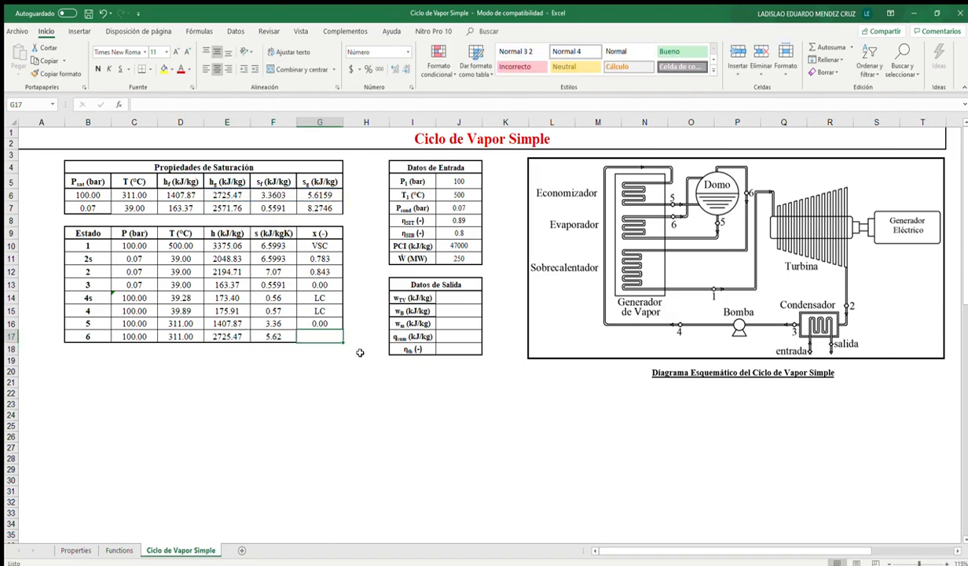
pyautogui.write('1')
pyautogui.press('Return')
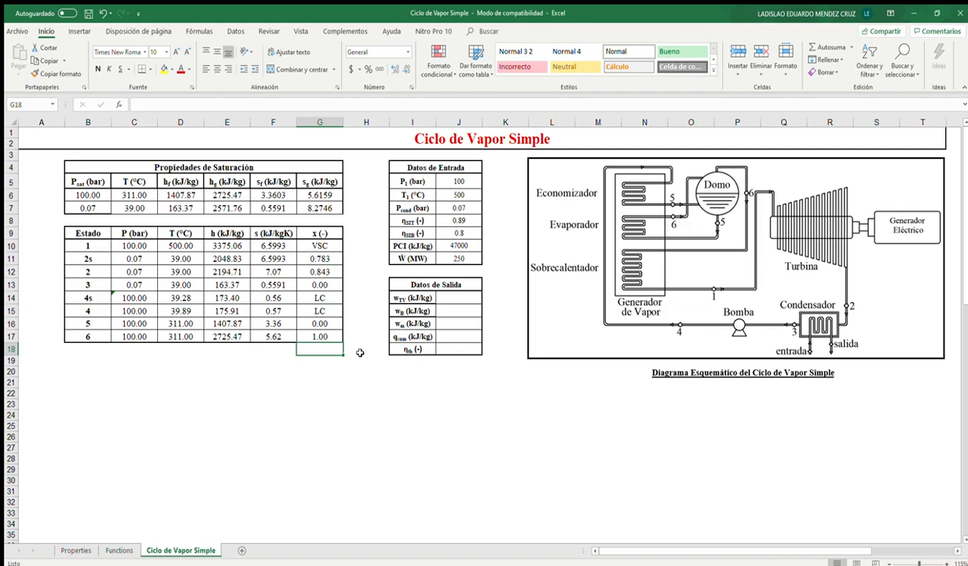
# Calculate the turbine specific work in cell J14 as the enthalpy drop from state 1 to state 2 with =E10-E12.
pyautogui.click(464, 298)
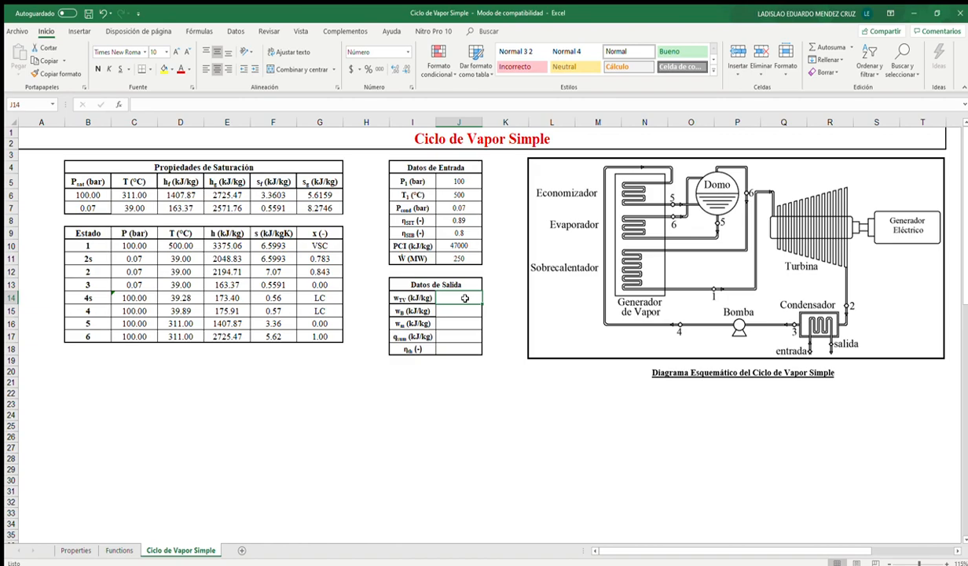
pyautogui.write('=')
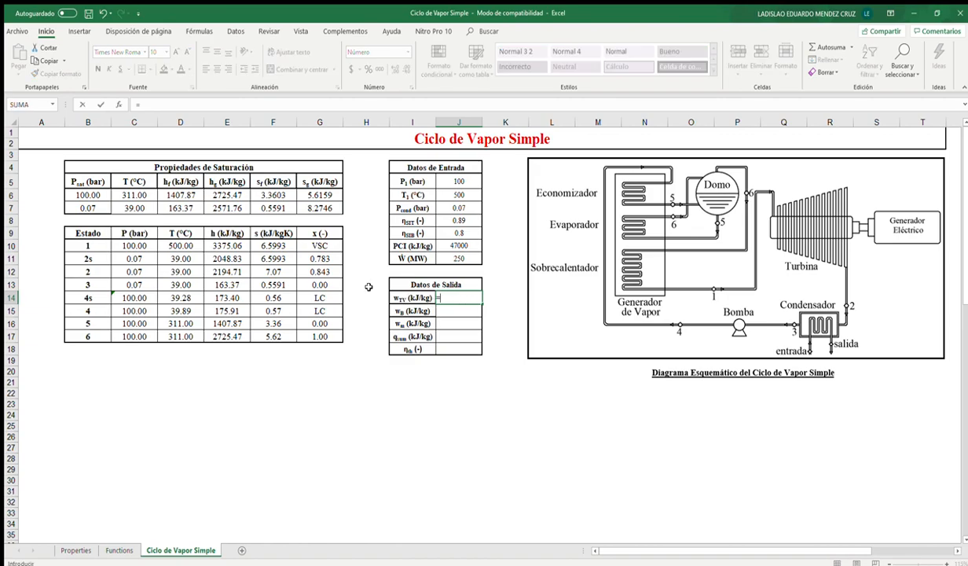
pyautogui.click(216, 246)
pyautogui.write('-')
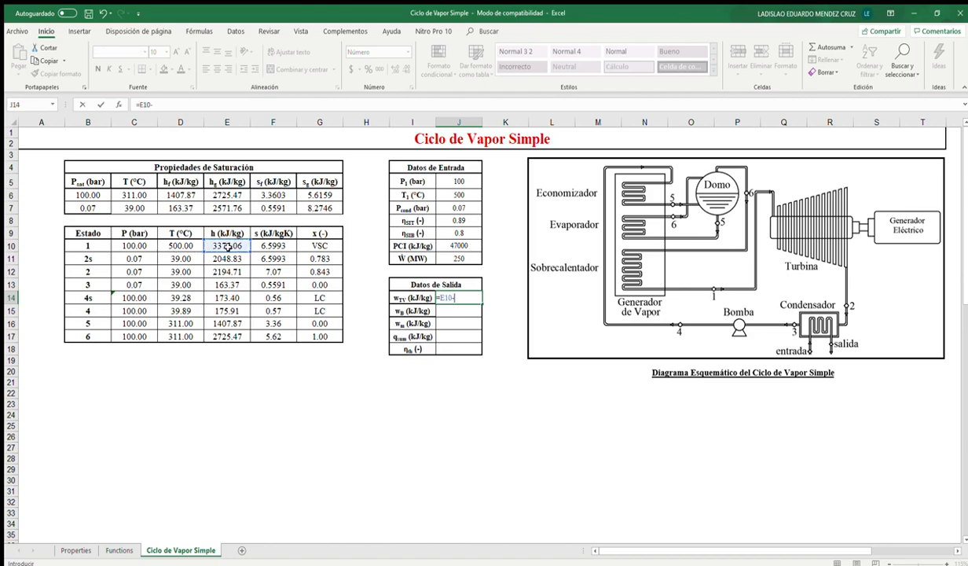
pyautogui.click(235, 271)
pyautogui.press('Return')
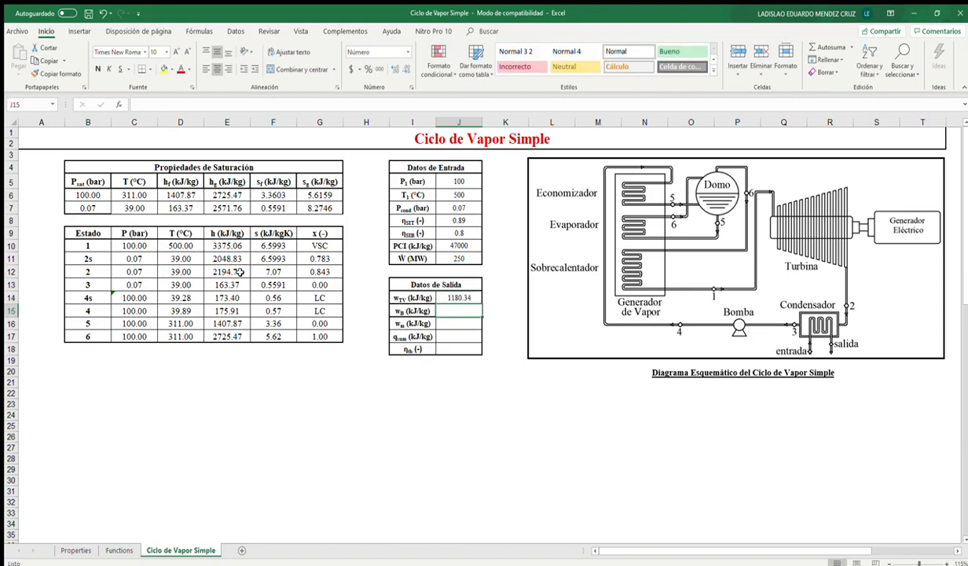
# Calculate the pump specific work in cell J15 as the enthalpy rise from state 3 to state 4 with =E15-E13.
pyautogui.write('=')
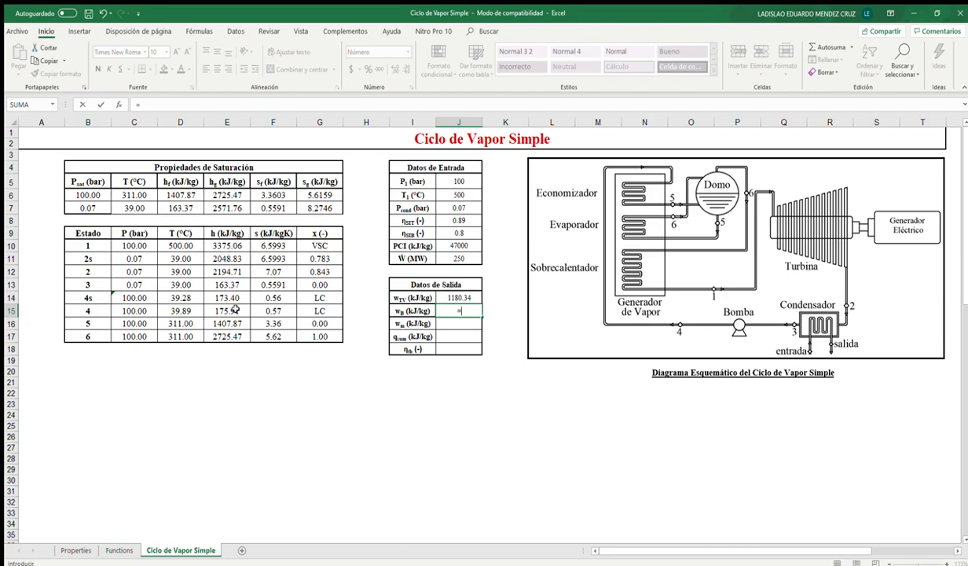
pyautogui.click(233, 309)
pyautogui.write('-')
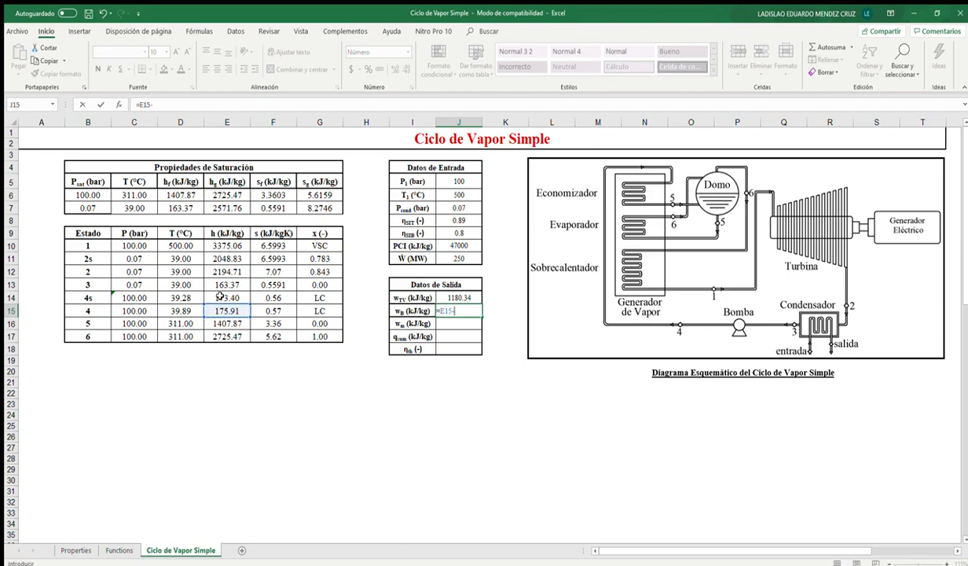
pyautogui.click(225, 285)
pyautogui.press('Return')
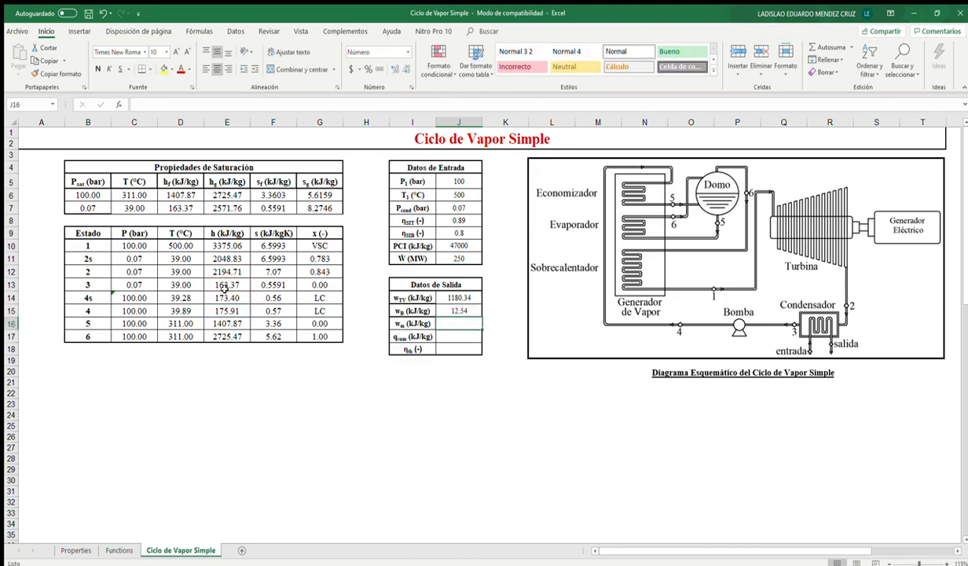
# Calculate the net specific work in cell J16 as turbine work minus pump work with =J14-J15.
pyautogui.write('=')
pyautogui.press('Up')
pyautogui.press('Up')
pyautogui.write('-')
pyautogui.press('Up')
pyautogui.press('Return')
# Calculate the supplied heat in cell J17 as the enthalpy rise from state 4 to state 1 with =E10-E15.
pyautogui.write('=')
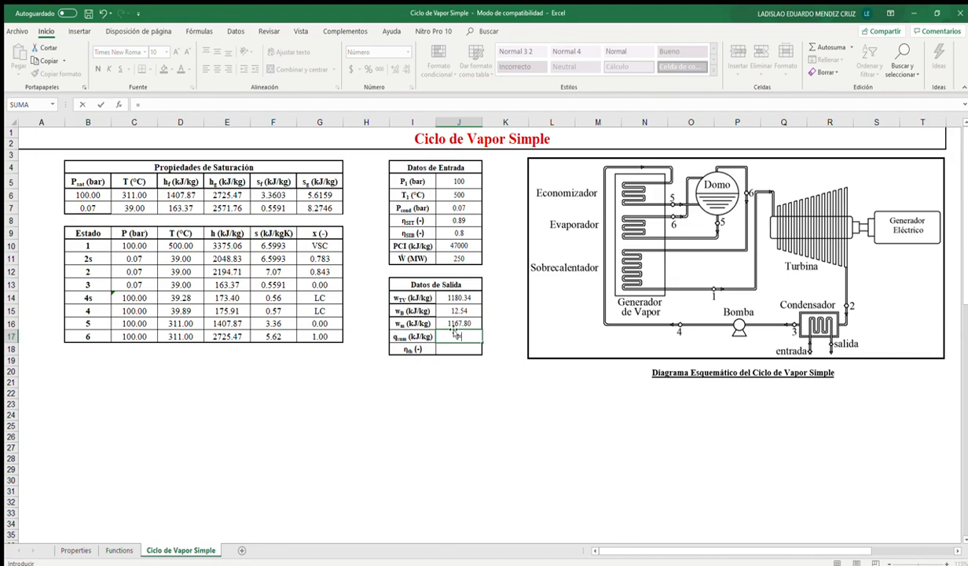
pyautogui.click(224, 245)
pyautogui.write('-')
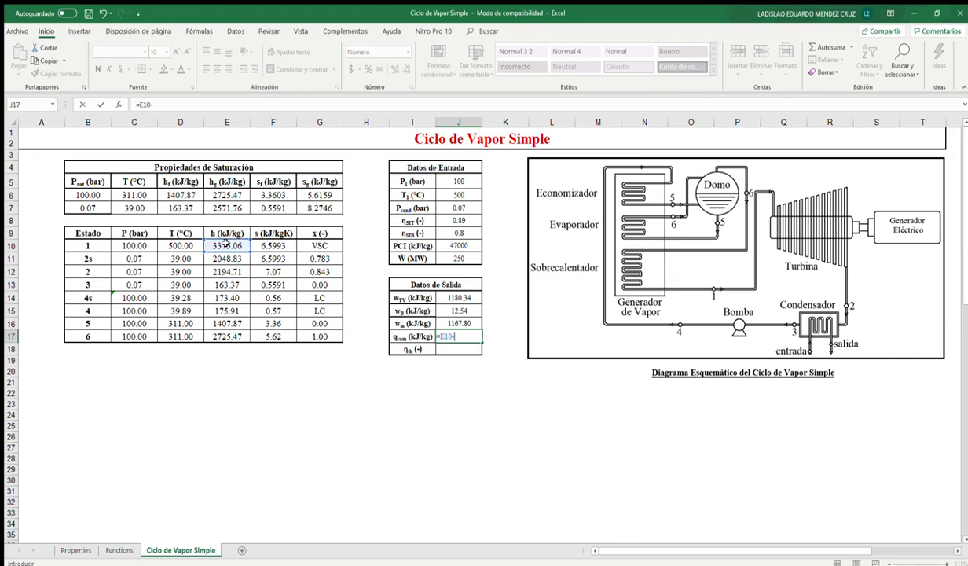
pyautogui.click(224, 311)
pyautogui.press('Return')
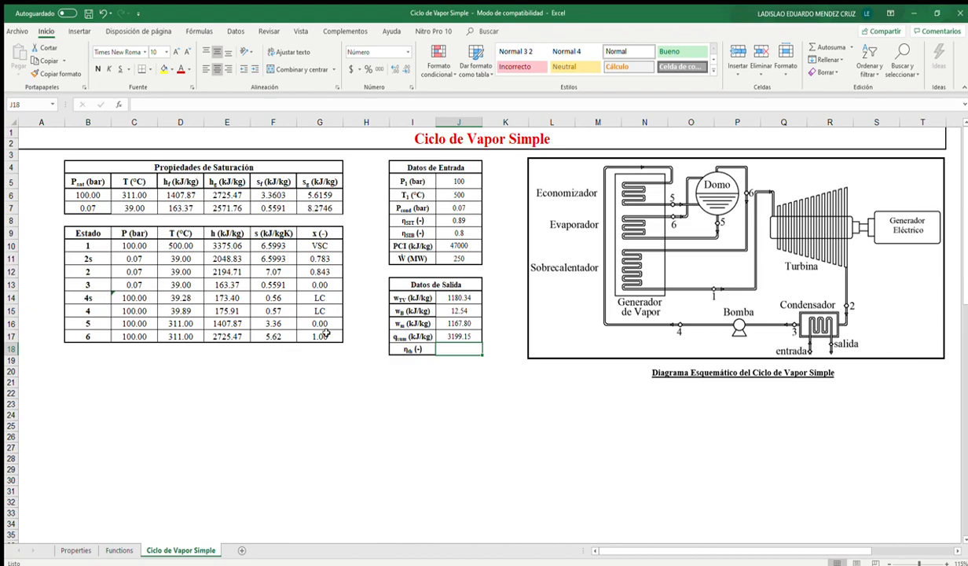
# Calculate the thermal efficiency in cell J18 as net work divided by supplied heat with =J16/J17.
pyautogui.write('=')
pyautogui.press('Up')
pyautogui.press('Up')
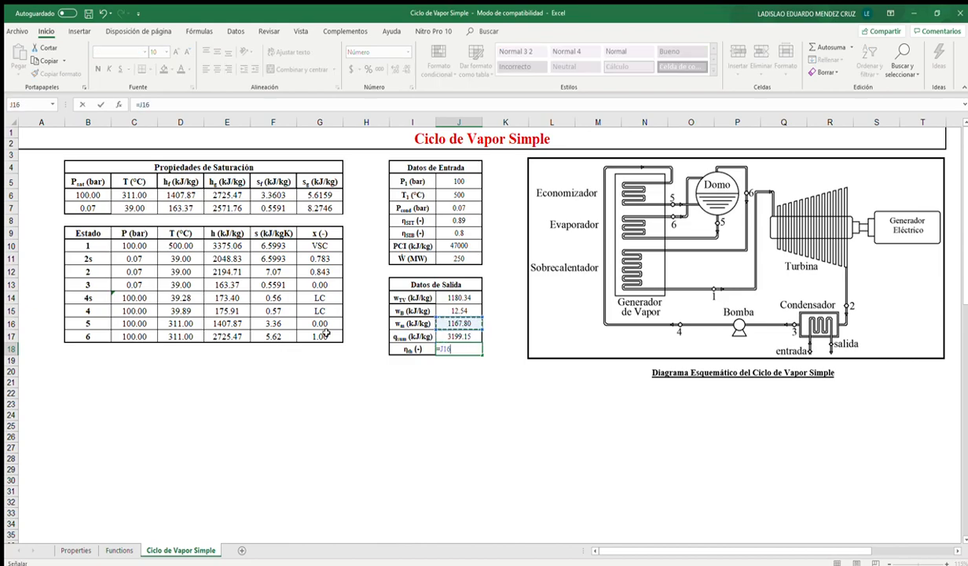
pyautogui.write('/')
pyautogui.press('Up')
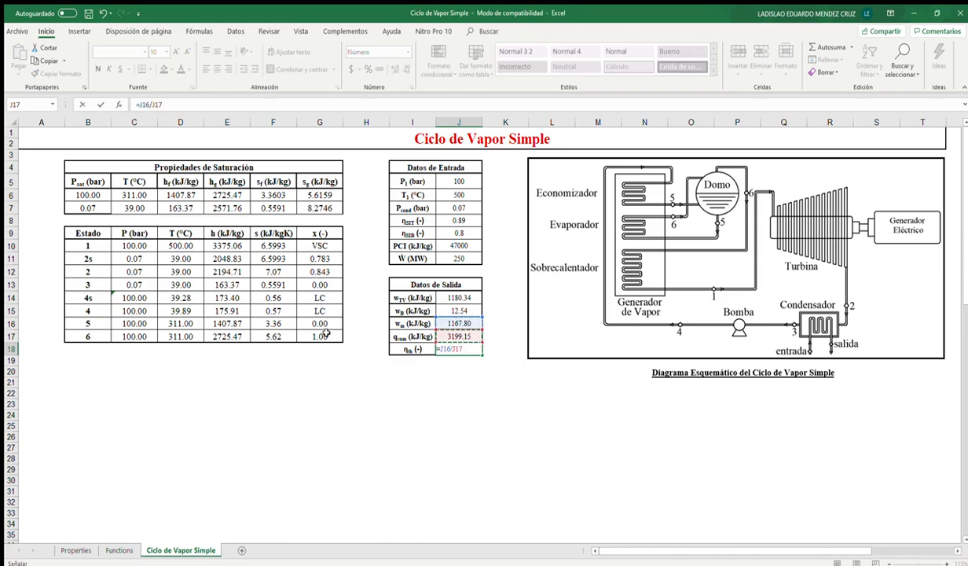
pyautogui.press('Return')
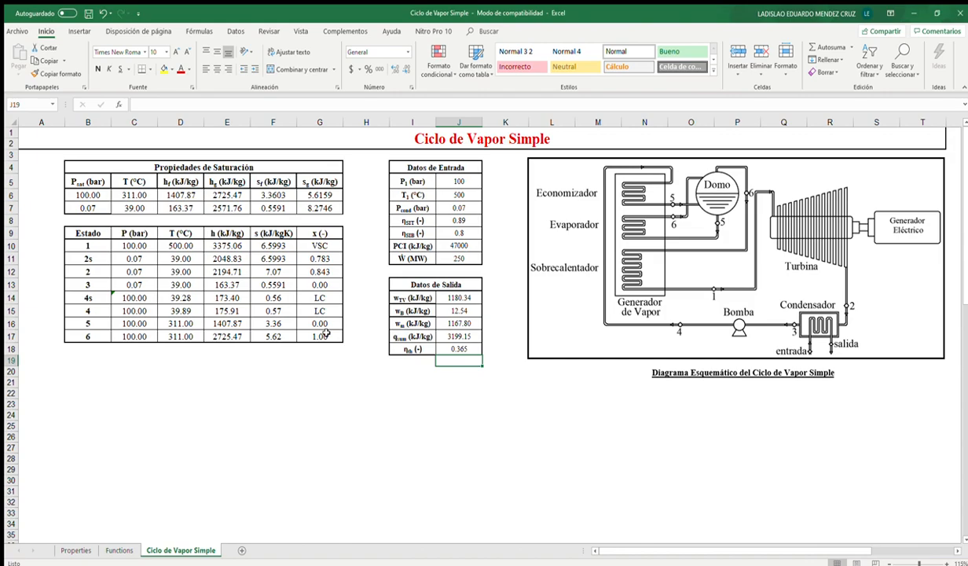
# Review the cycle's input data in cells J5 to J11, from the state 1 pressure to the power output.
pyautogui.press('Up')
pyautogui.press('Up')
pyautogui.press('Up')
pyautogui.press('Up')
pyautogui.press('Up')
pyautogui.press('Up')
pyautogui.press('Up')
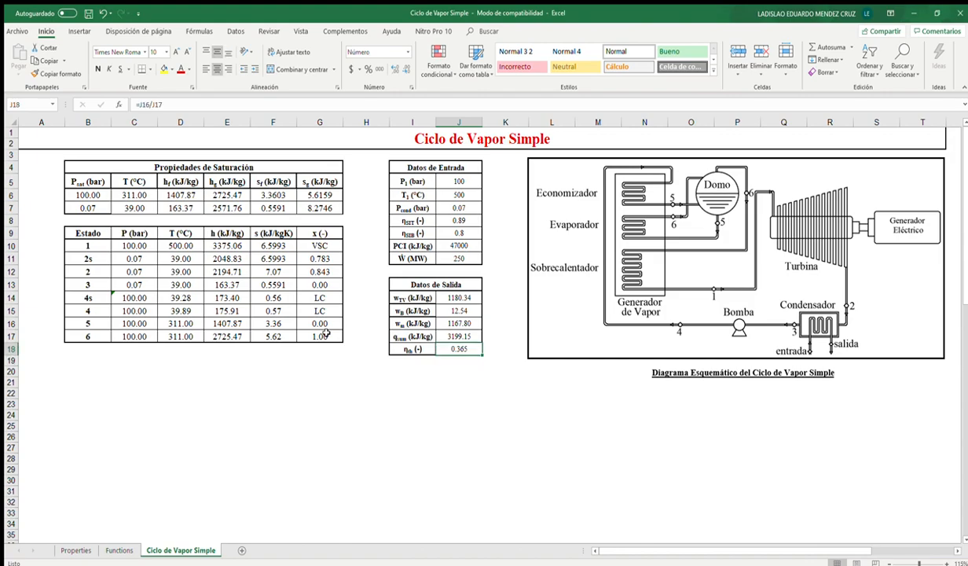
pyautogui.press('Up')
pyautogui.press('Up')
pyautogui.press('Up')
pyautogui.press('Up')
pyautogui.press('Up')
pyautogui.press('Up')
pyautogui.press('Up')
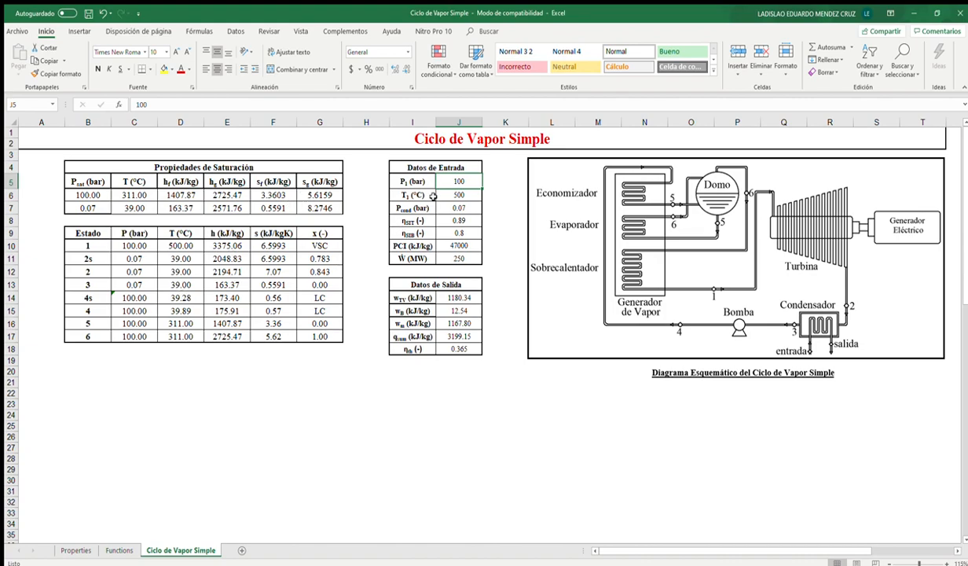
pyautogui.moveTo(444, 179); pyautogui.dragTo(471, 260)
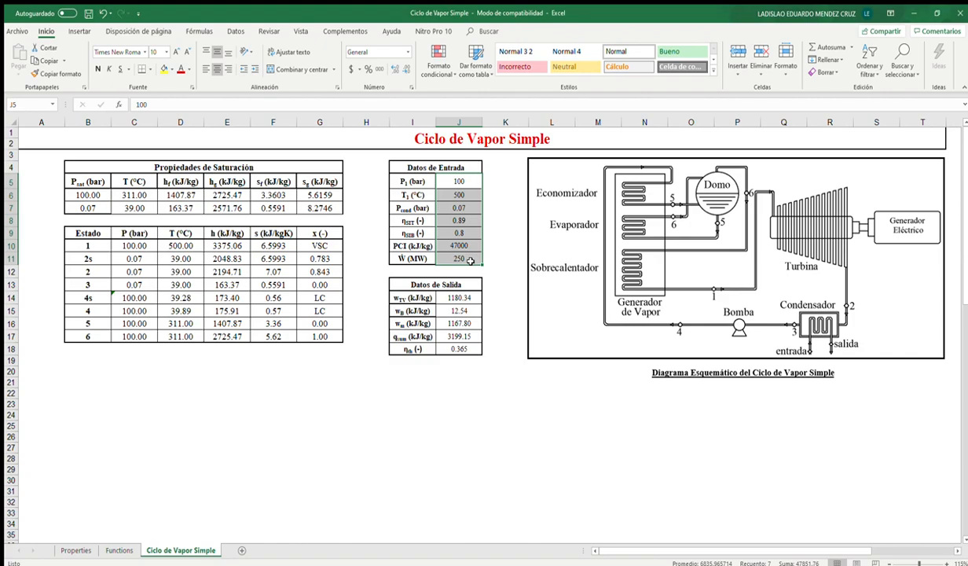
pyautogui.hotkey('shift', 'Up')
pyautogui.hotkey('shift', 'Up')
pyautogui.hotkey('shift', 'Up')
pyautogui.hotkey('shift', 'Up')
pyautogui.hotkey('shift', 'Up')
pyautogui.hotkey('shift', 'Up')
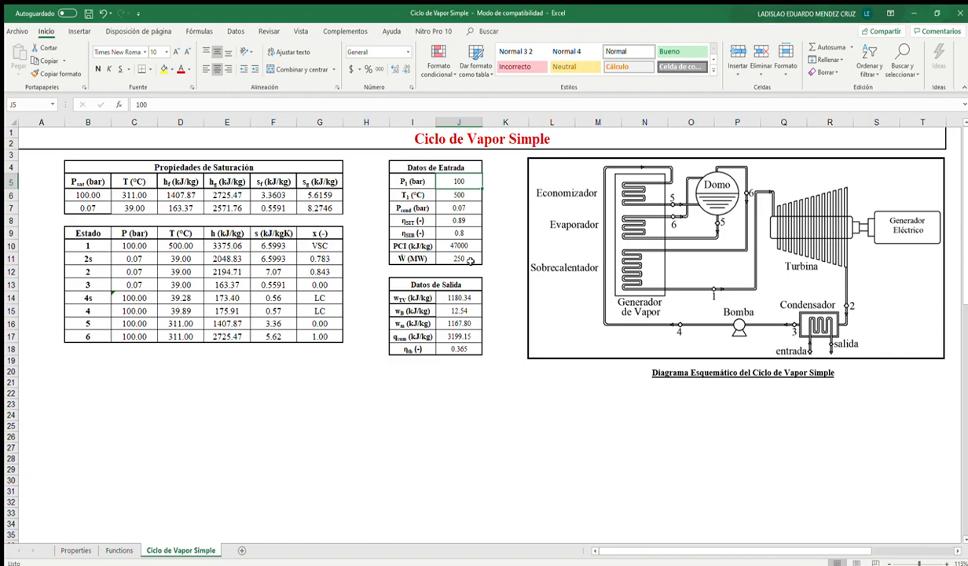
# Examine the output data down to the thermal efficiency in cell J18.
pyautogui.press('Down')
pyautogui.press('Down')
pyautogui.press('Down')
pyautogui.press('Down')
pyautogui.press('Down')
pyautogui.press('Down')
pyautogui.press('Down')
pyautogui.press('Down')
pyautogui.press('Down')
pyautogui.press('Down')
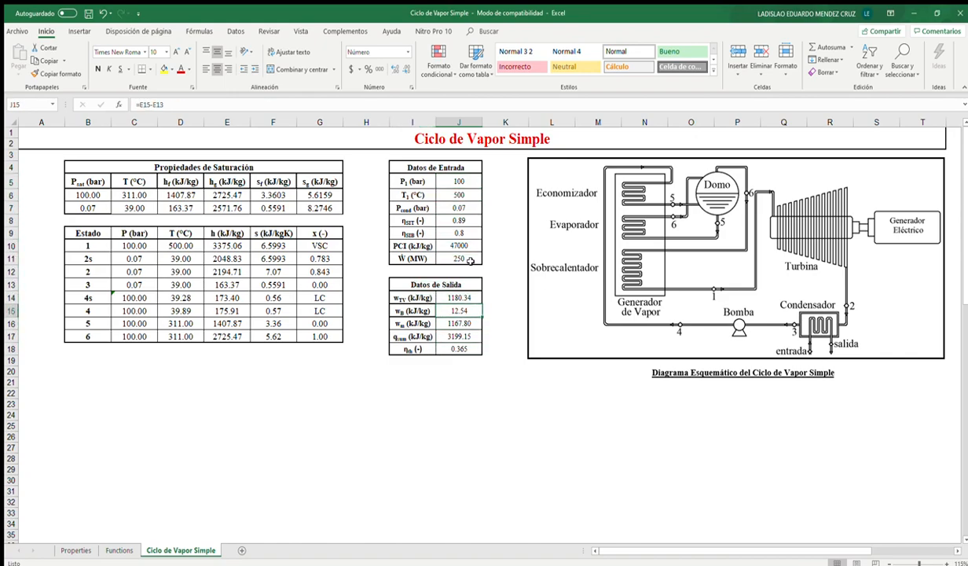
pyautogui.press('Down')
pyautogui.press('Down')
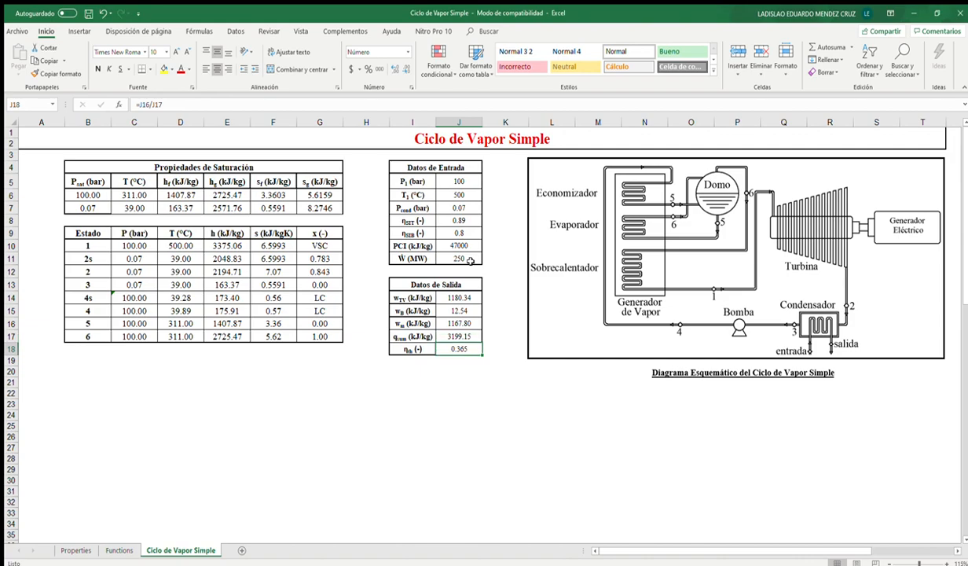
# Set the state 1 pressure in cell J5 to 120 bar.
pyautogui.press('Up')
pyautogui.press('Up')
pyautogui.press('Up')
pyautogui.press('Up')
pyautogui.press('Up')
pyautogui.press('Up')
pyautogui.press('Up')
pyautogui.press('Up')
pyautogui.press('Up')
pyautogui.press('Up')
pyautogui.press('Up')
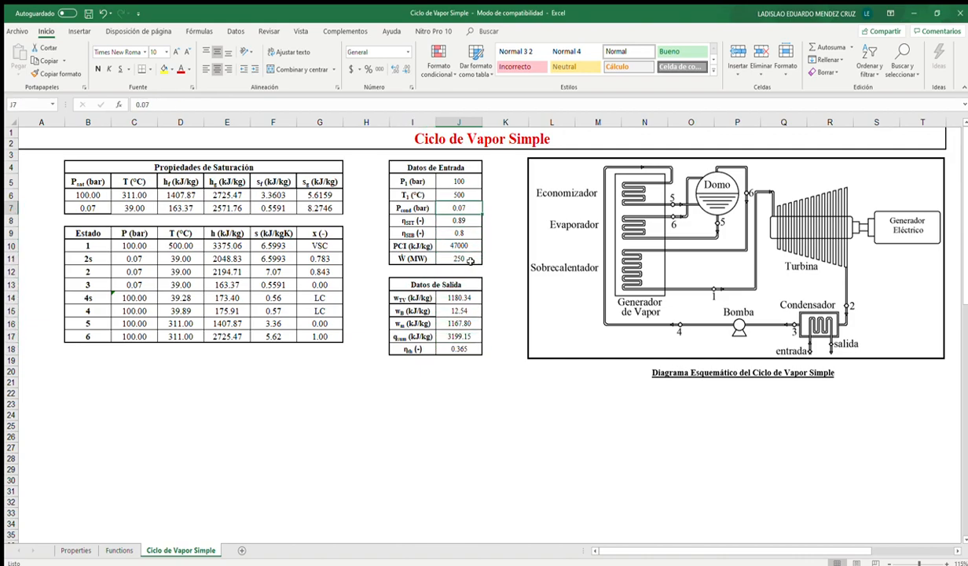
pyautogui.press('Up')
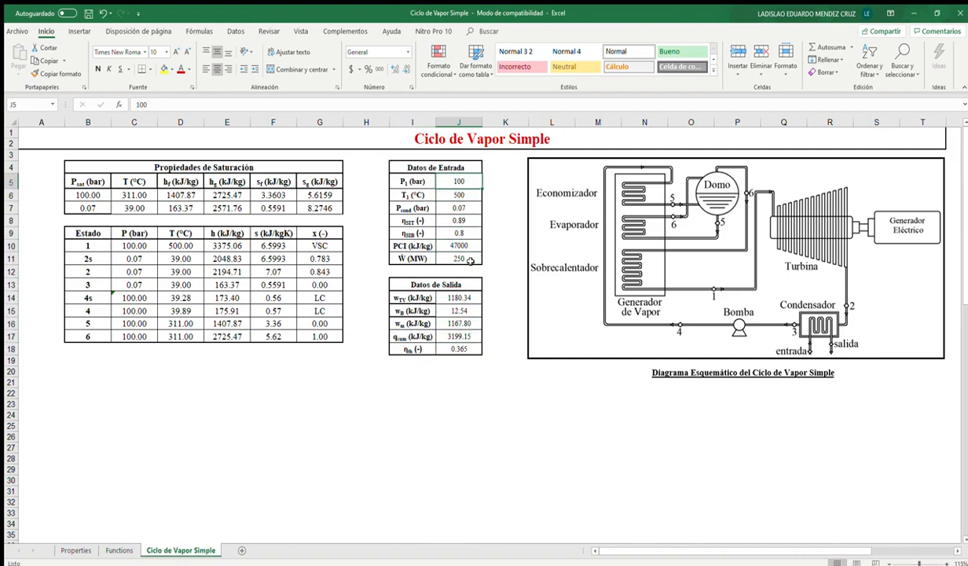
pyautogui.write('120')
pyautogui.press('Return')
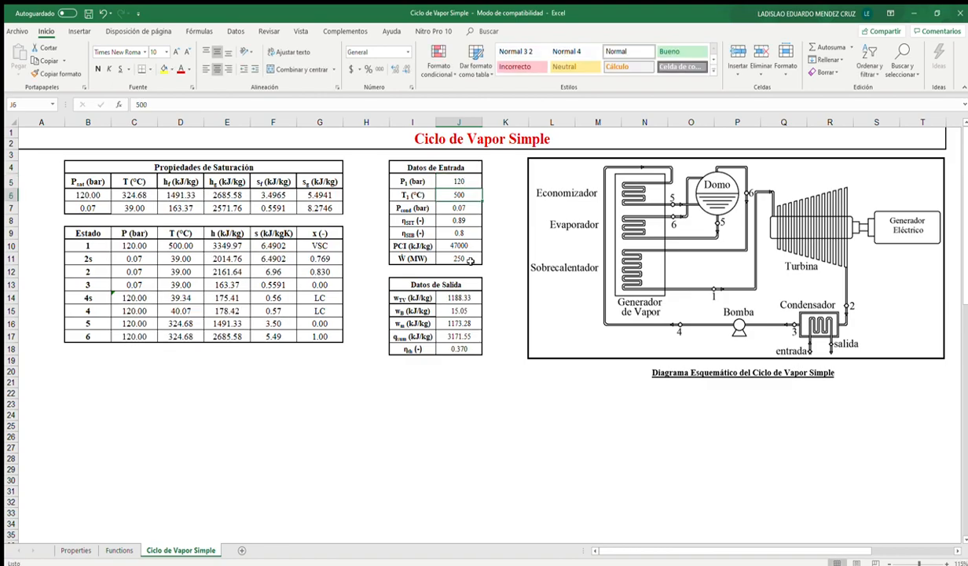
# Check the recalculated work, heat and thermal efficiency in the output data for the new state 1 pressure.
pyautogui.press('Down')
pyautogui.press('Down')
pyautogui.press('Down')
pyautogui.press('Down')
pyautogui.press('Down')
pyautogui.press('Down')
pyautogui.press('Down')
pyautogui.press('Down')
pyautogui.press('Down')
pyautogui.press('Down')
pyautogui.press('Down')
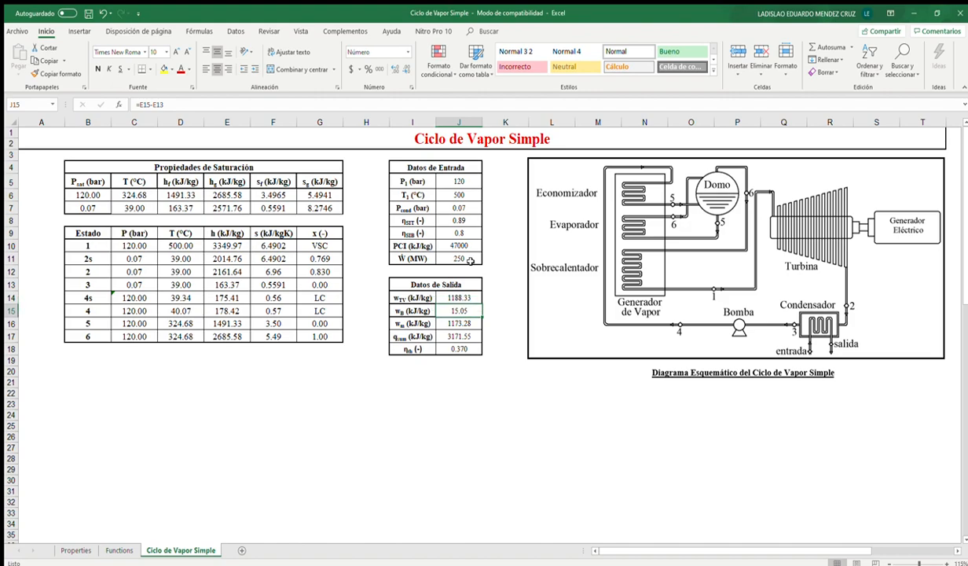
# Set the state 1 temperature in cell J6 to 580 °C.
pyautogui.press('Up')
pyautogui.press('Up')
pyautogui.press('Up')
pyautogui.press('Up')
pyautogui.press('Up')
pyautogui.press('Up')
pyautogui.press('Up')
pyautogui.press('Up')
pyautogui.press('Up')
pyautogui.press('Up')
pyautogui.press('Up')
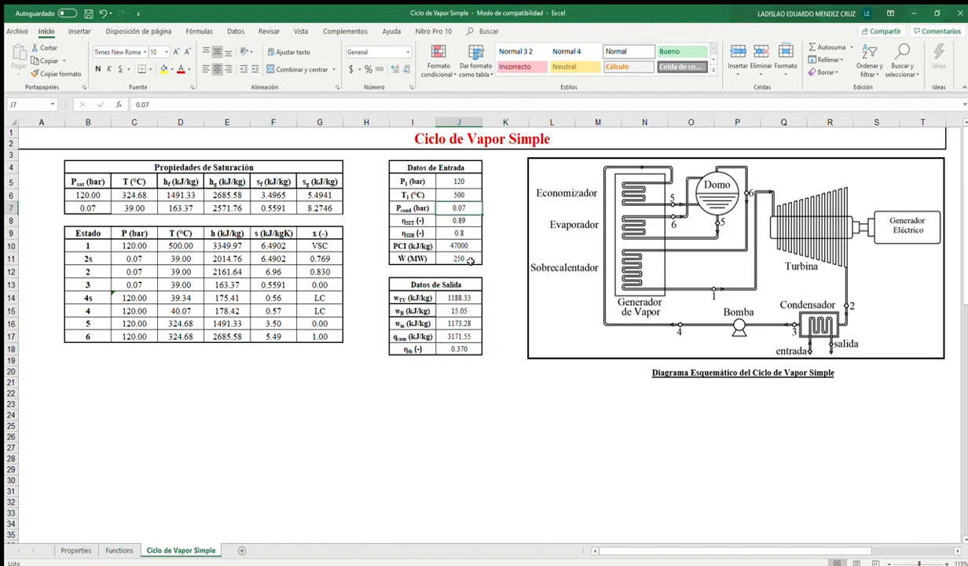
pyautogui.write('580')
pyautogui.press('Return')
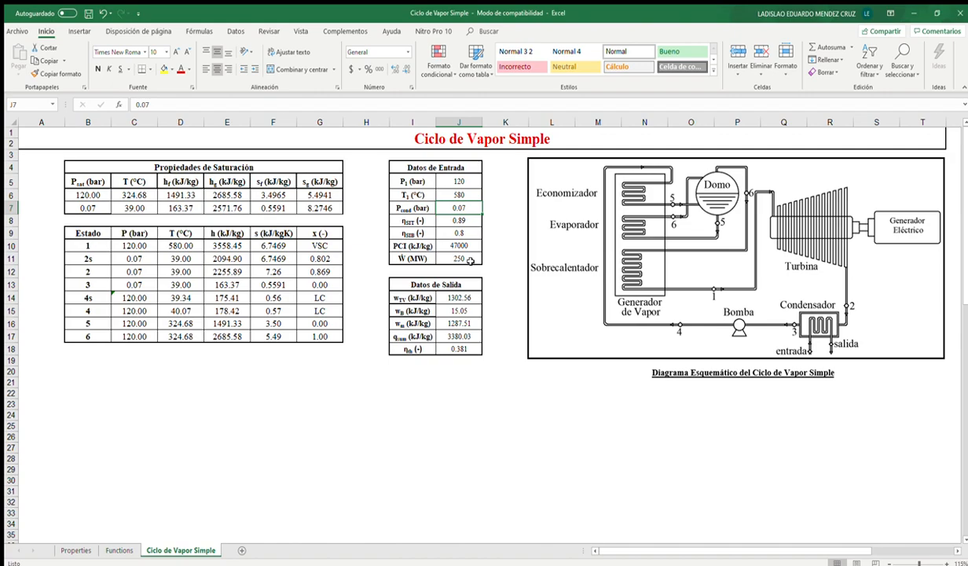